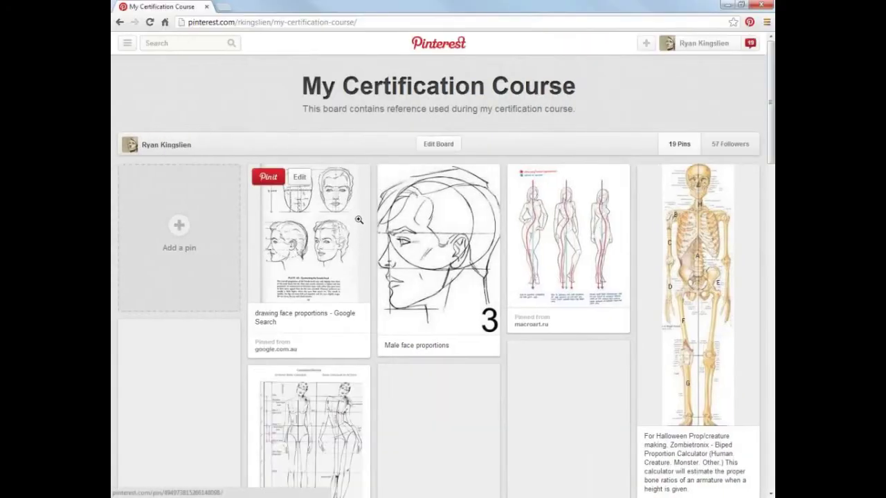
# Save the "Male face proportions" profile drawing from the My Certification Course board to disk, then return to the board.
pyautogui.scroll(-3, 358, 220)
pyautogui.scroll(3, 359, 220)
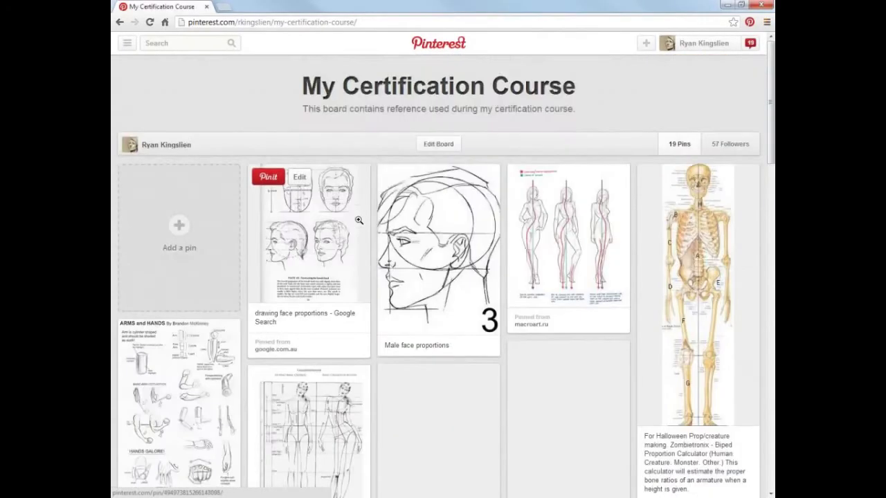
pyautogui.click(440, 248)
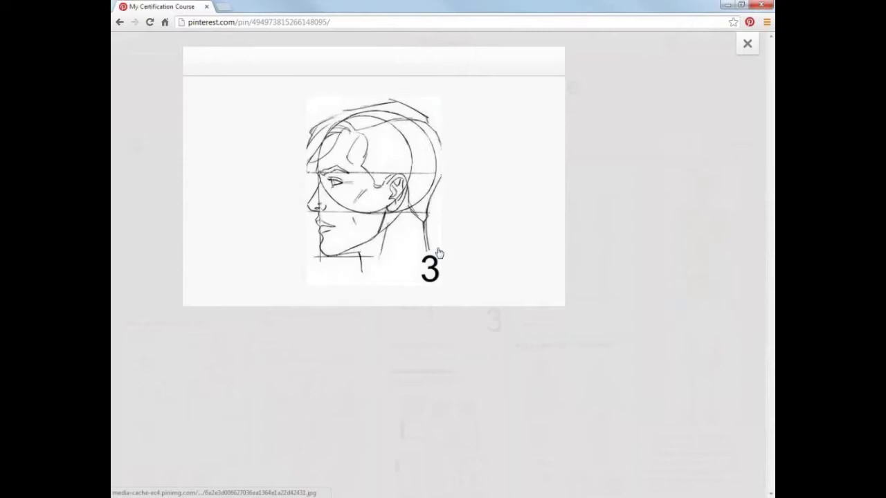
pyautogui.rightClick(381, 192)
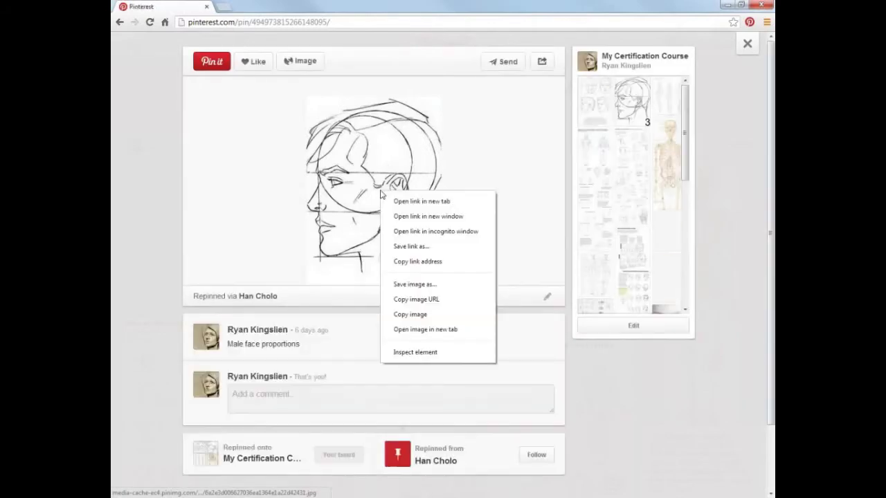
pyautogui.click(414, 283)
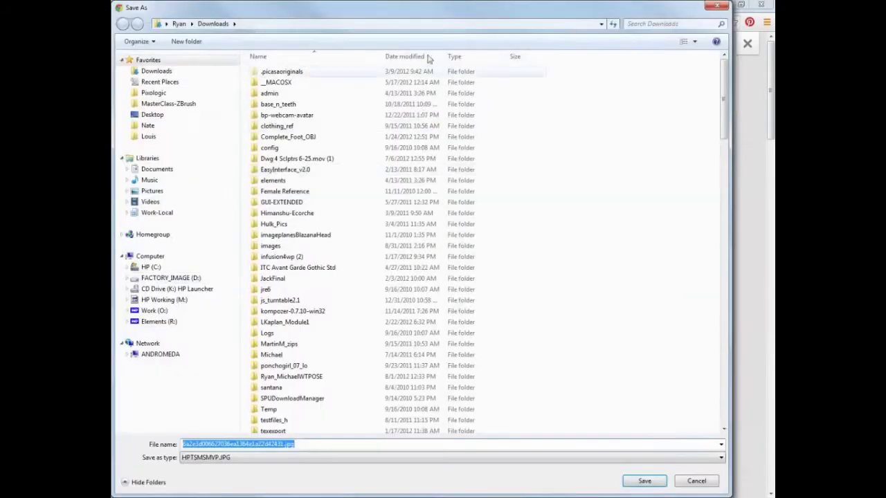
pyautogui.moveTo(403, 6); pyautogui.dragTo(111, 37)
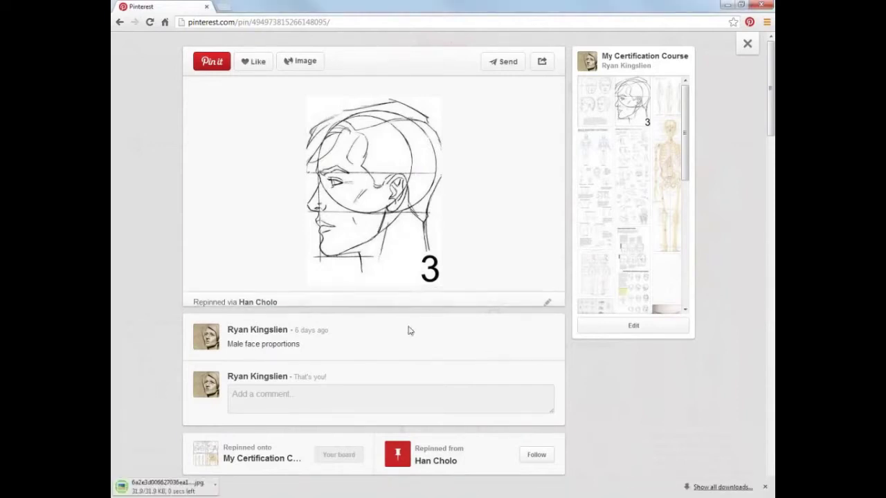
pyautogui.click(149, 124)
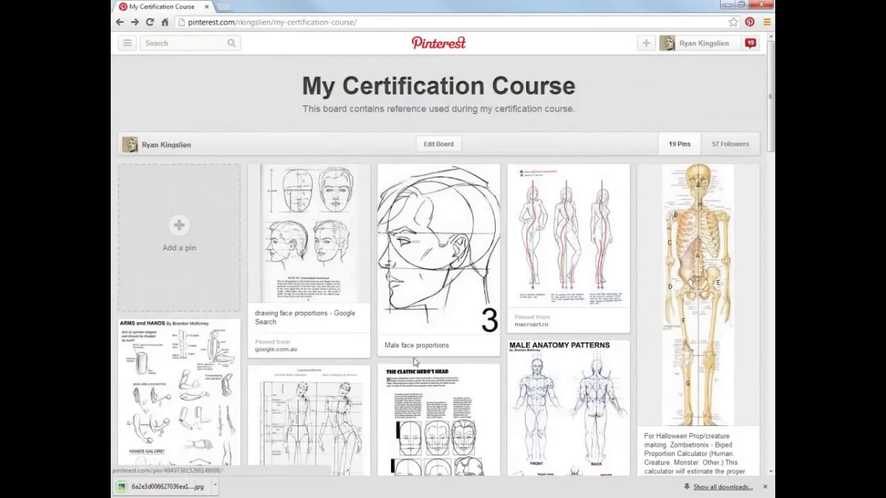
# Find the frontal face photo pinned as "Human Figure Drawing Proportions" on the board and save its image to disk.
pyautogui.scroll(-5, 413, 354)
pyautogui.scroll(-10, 413, 354)
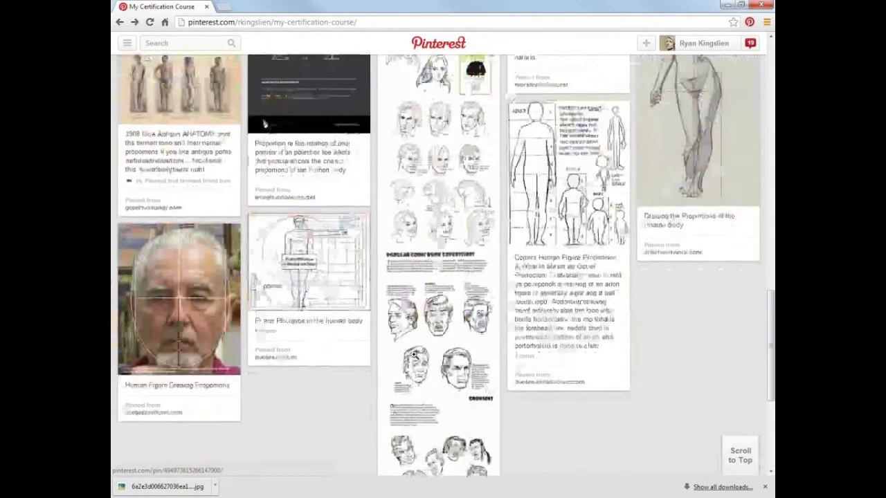
pyautogui.scroll(-2, 264, 123)
pyautogui.click(197, 191)
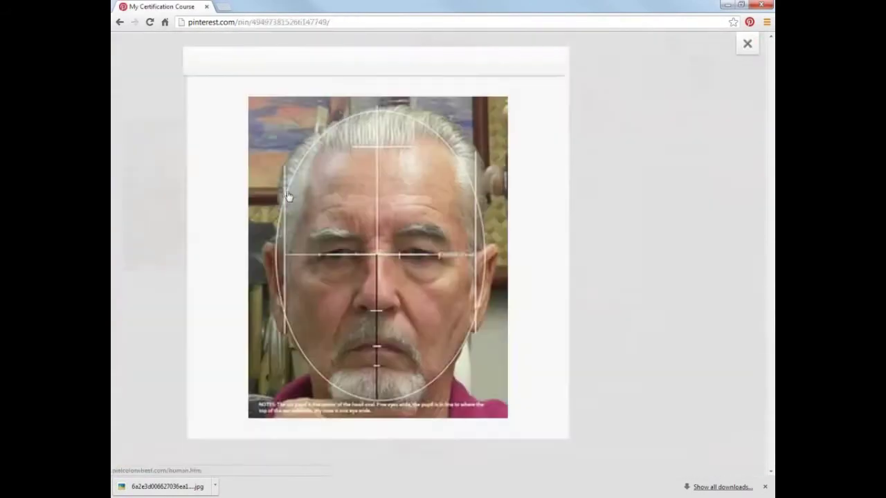
pyautogui.rightClick(348, 187)
pyautogui.click(229, 227)
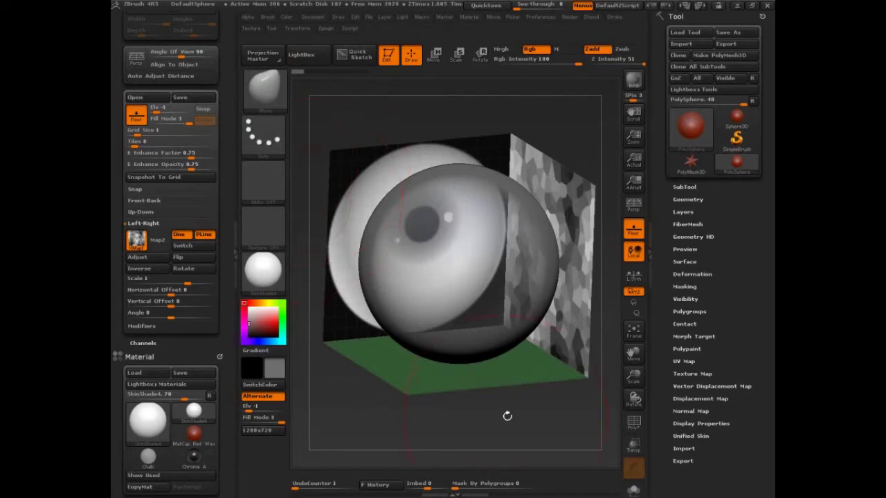
# Switch to ZBrush and examine the textures available for the left-right grid map.
pyautogui.moveTo(508, 415); pyautogui.dragTo(463, 409)
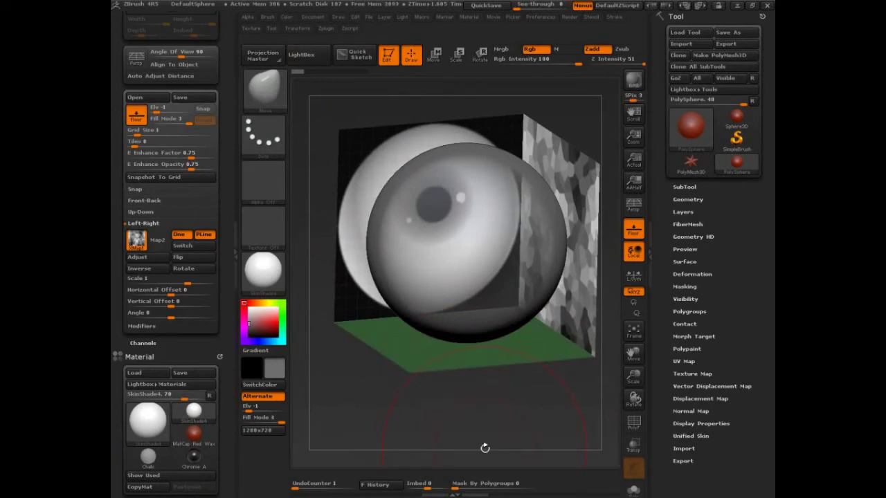
pyautogui.moveTo(484, 448); pyautogui.dragTo(461, 401)
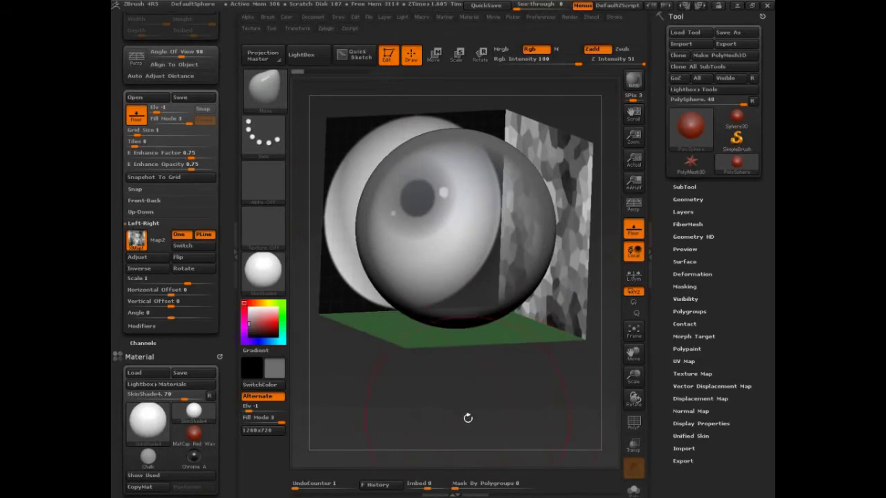
pyautogui.click(137, 243)
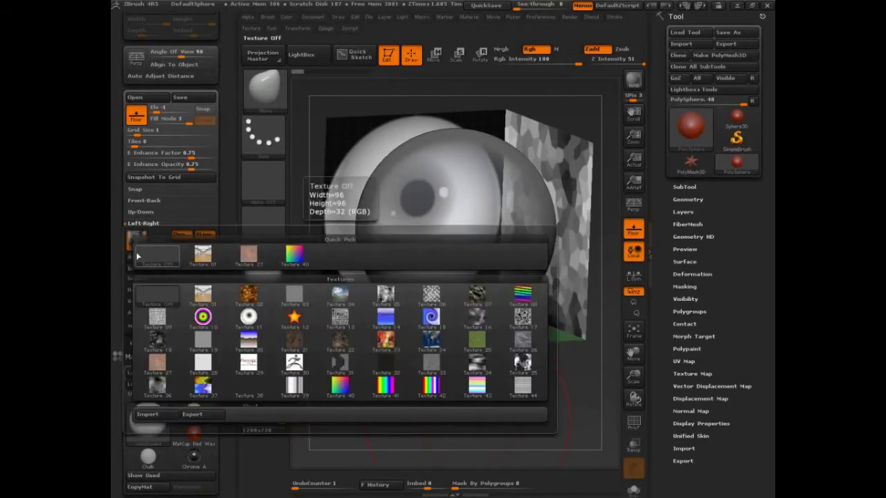
pyautogui.hotkey('ctrl', 'shift')
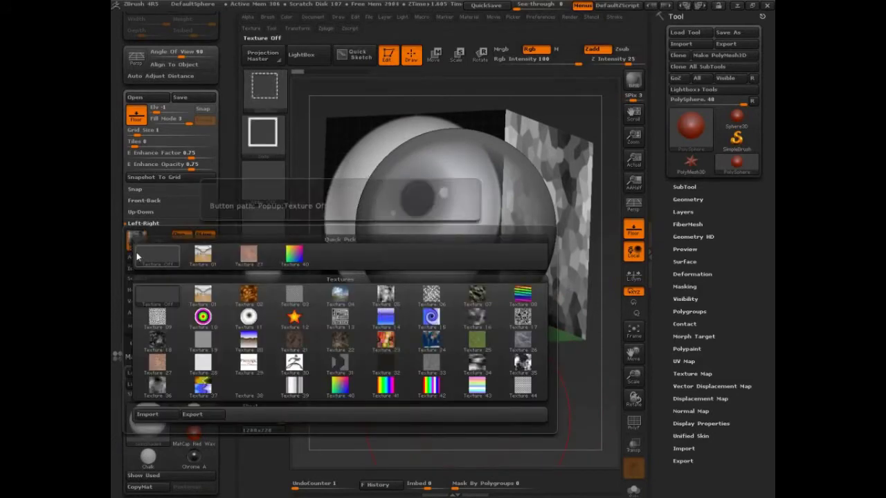
pyautogui.moveTo(139, 238)
pyautogui.mouseDown()
pyautogui.moveTo(138, 401)
pyautogui.moveTo(571, 331)
pyautogui.moveTo(235, 223)
pyautogui.mouseUp()
pyautogui.moveTo(368, 273)
pyautogui.mouseDown()
pyautogui.moveTo(346, 276)
pyautogui.moveTo(361, 283)
pyautogui.moveTo(525, 134)
pyautogui.moveTo(466, 64)
pyautogui.moveTo(259, 80)
pyautogui.moveTo(254, 45)
pyautogui.moveTo(267, 41)
pyautogui.moveTo(236, 53)
pyautogui.mouseUp()
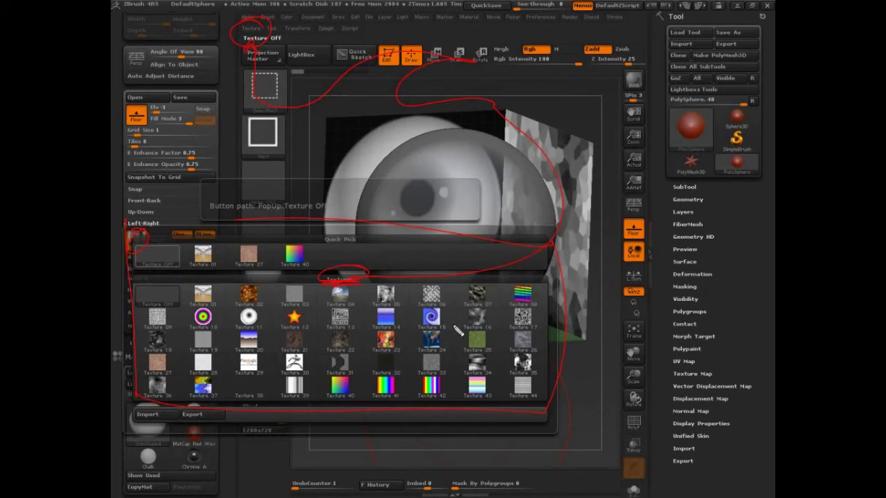
pyautogui.moveTo(380, 256); pyautogui.dragTo(377, 268)
pyautogui.press('Escape')
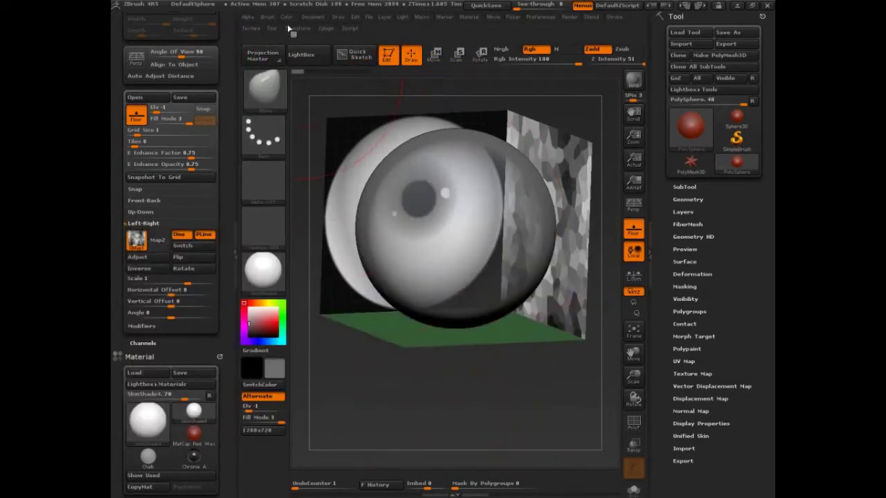
# Import the saved frontal photo and profile drawing as textures and preview them in the texture list.
pyautogui.click(251, 28)
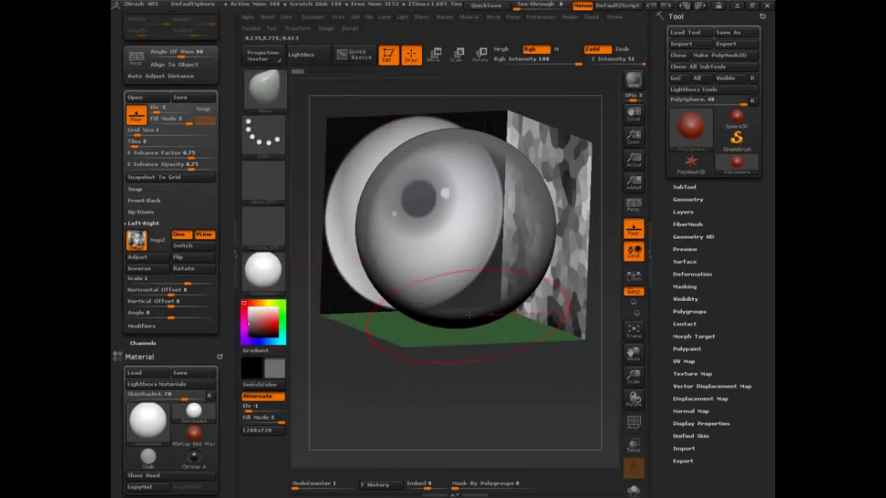
pyautogui.click(263, 228)
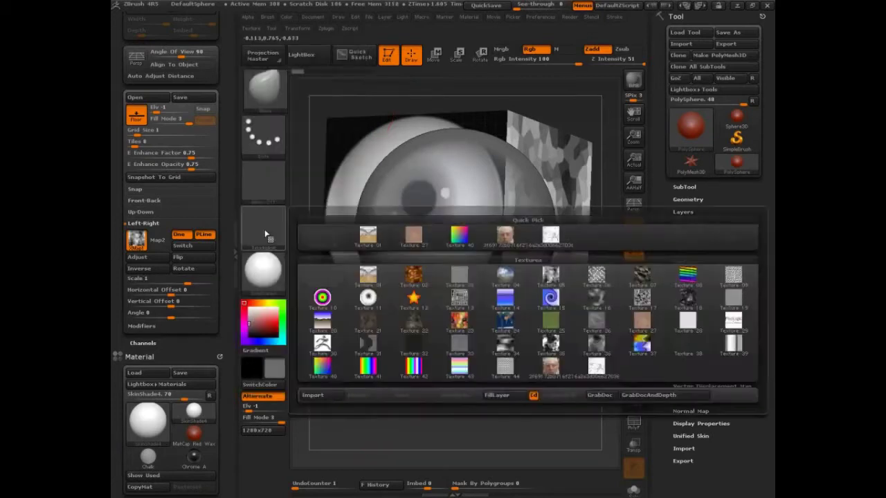
pyautogui.moveTo(553, 243)
pyautogui.moveTo(524, 242)
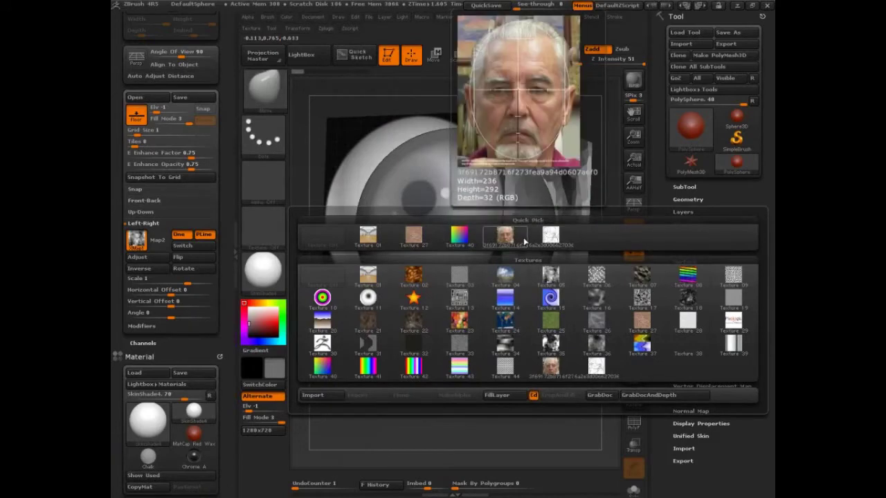
pyautogui.click(551, 276)
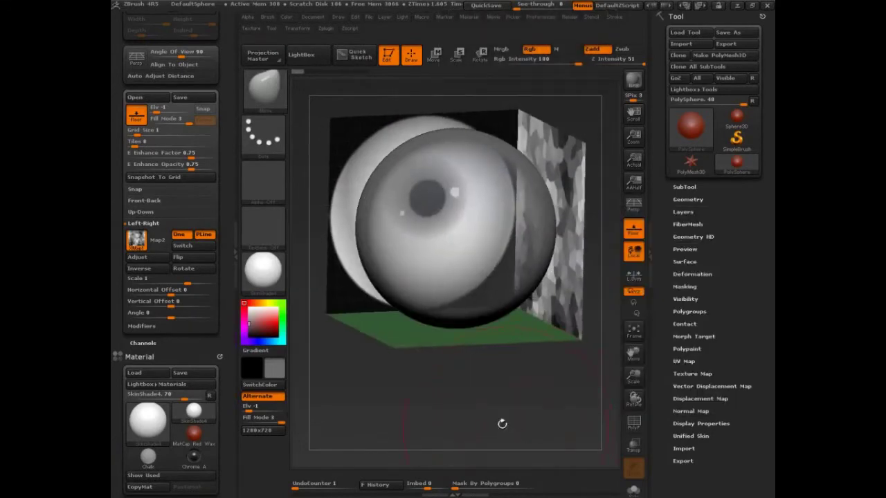
# Assign the frontal face photo to Map1 of the front-back grid plane.
pyautogui.click(143, 200)
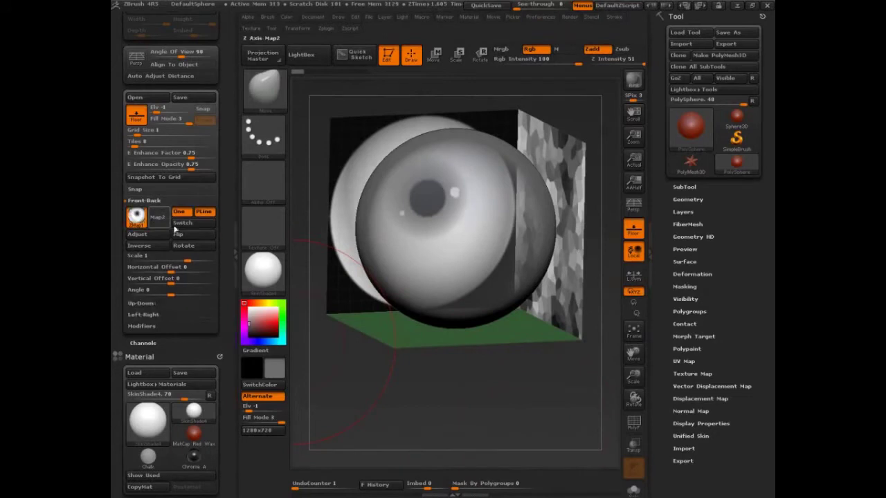
pyautogui.click(138, 217)
pyautogui.click(346, 238)
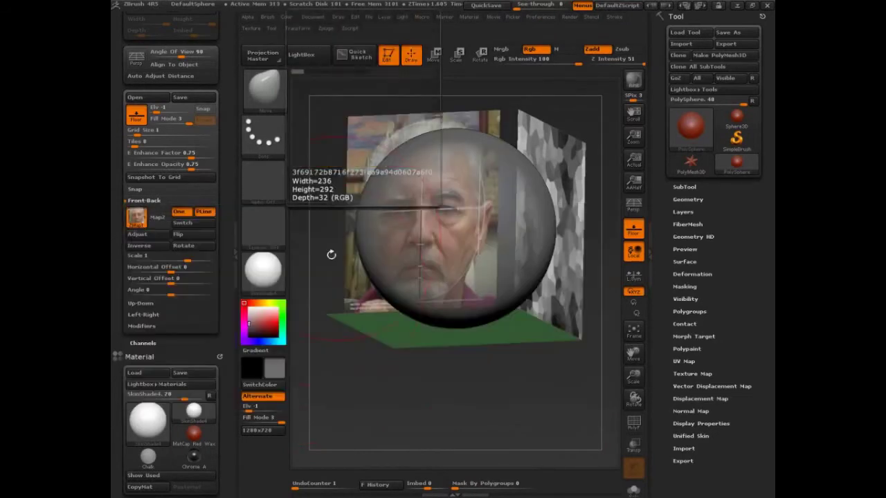
pyautogui.moveTo(377, 394); pyautogui.dragTo(393, 389)
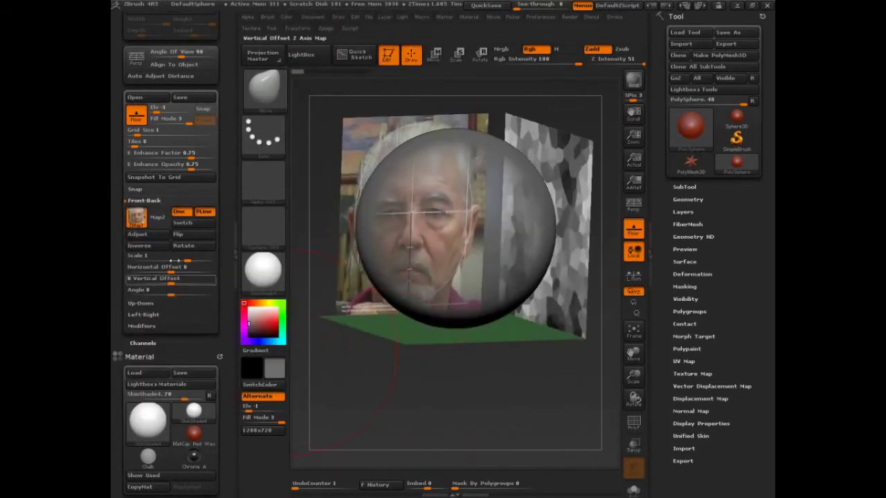
# Assign the profile head drawing to Map1 of the left-right grid plane and flip it horizontally.
pyautogui.click(155, 201)
pyautogui.click(154, 223)
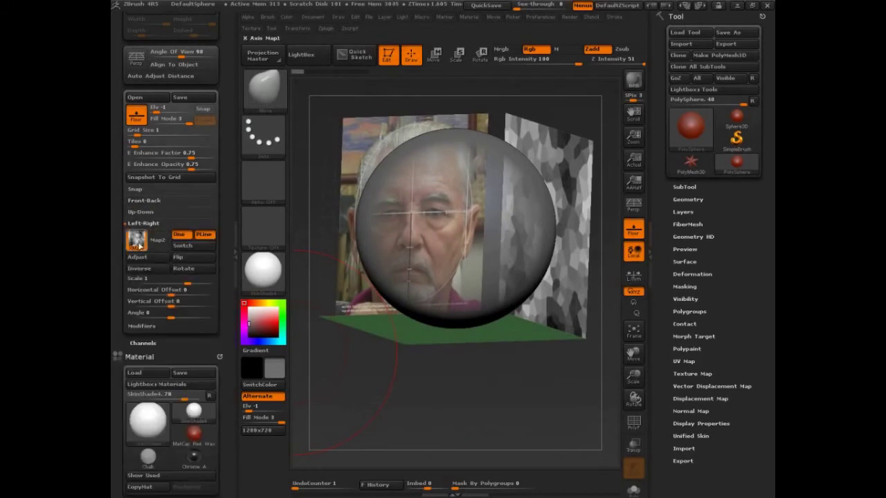
pyautogui.click(140, 245)
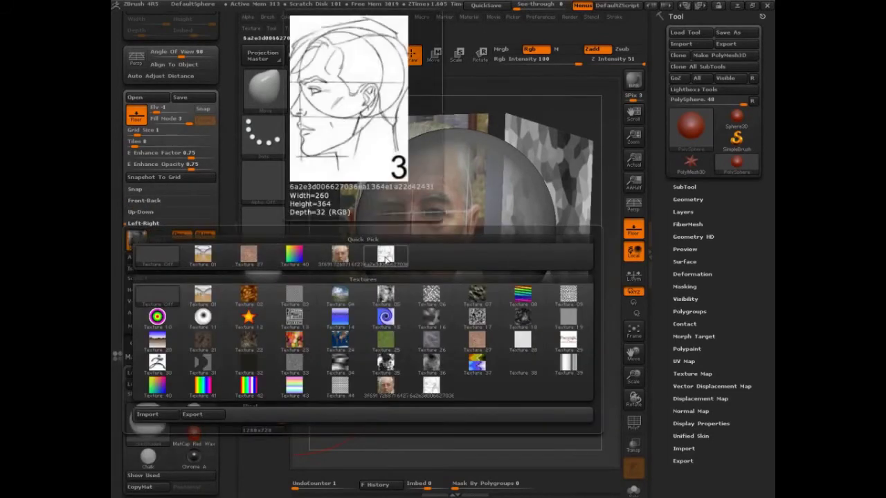
pyautogui.click(386, 256)
pyautogui.moveTo(409, 369)
pyautogui.mouseDown()
pyautogui.moveTo(480, 407)
pyautogui.moveTo(536, 393)
pyautogui.moveTo(526, 414)
pyautogui.mouseUp()
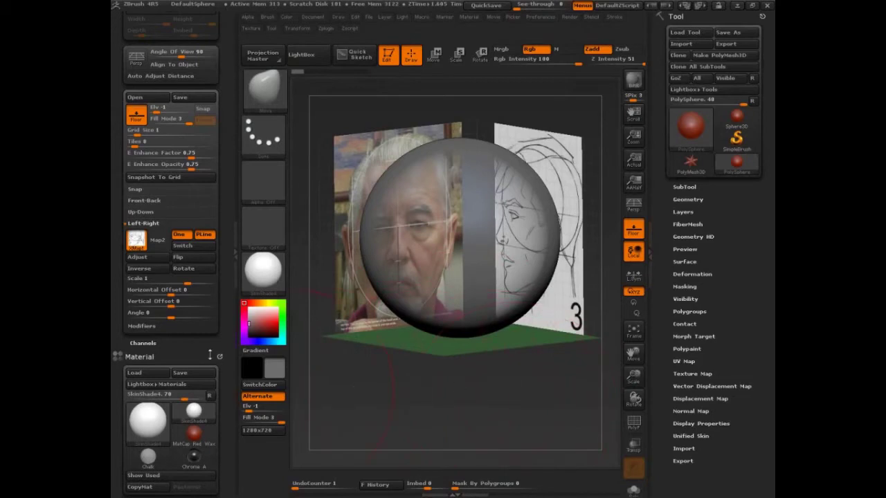
pyautogui.click(178, 257)
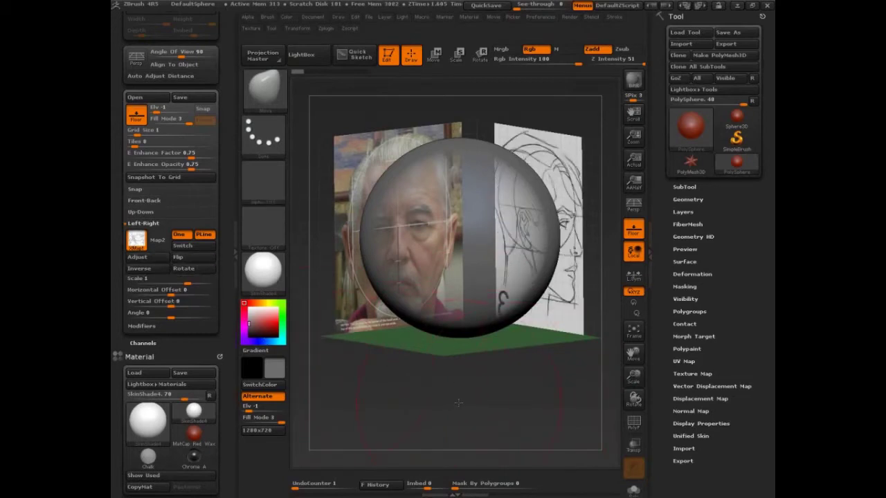
pyautogui.moveTo(457, 402); pyautogui.dragTo(504, 306)
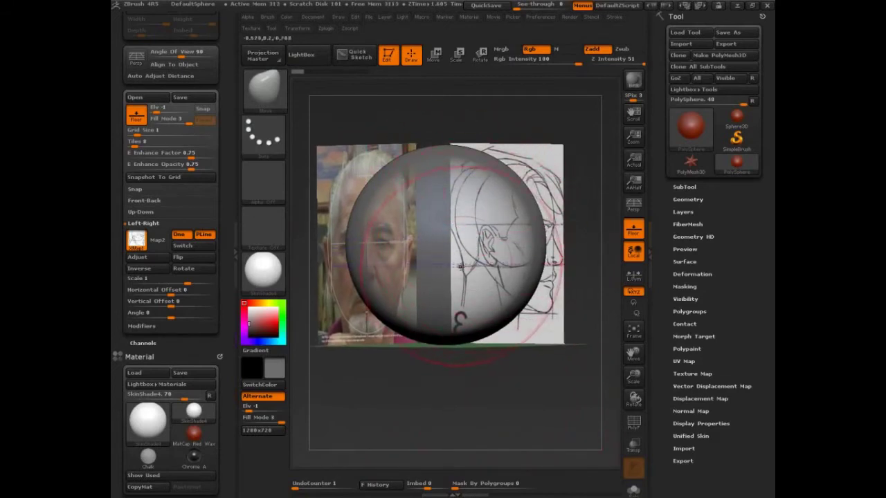
# Compare the scale and position of the front and side reference images at the nose, top of the head and chin.
pyautogui.hotkey('ctrl', 'shift')
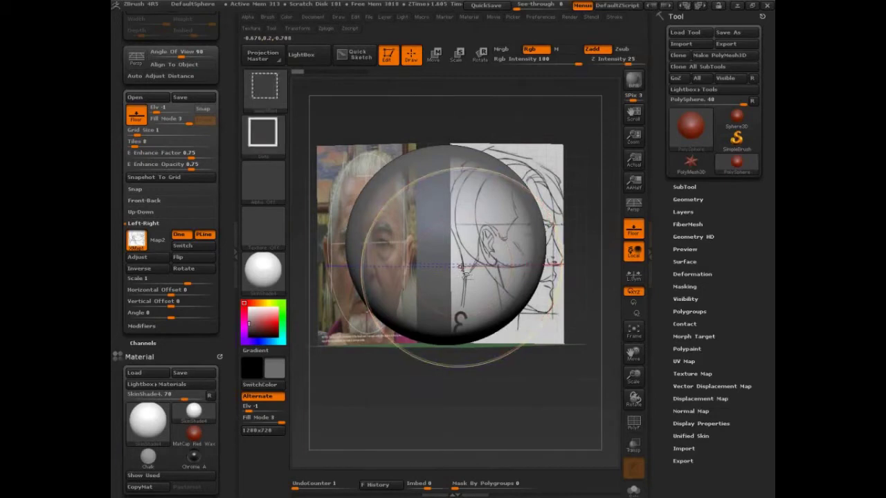
pyautogui.moveTo(539, 384); pyautogui.dragTo(531, 395)
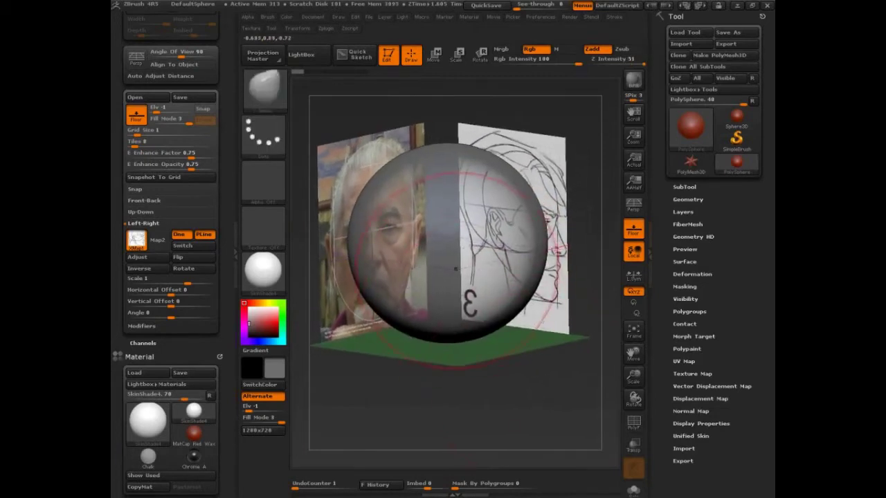
pyautogui.press('ctrl')
pyautogui.hotkey('ctrl', 'shift')
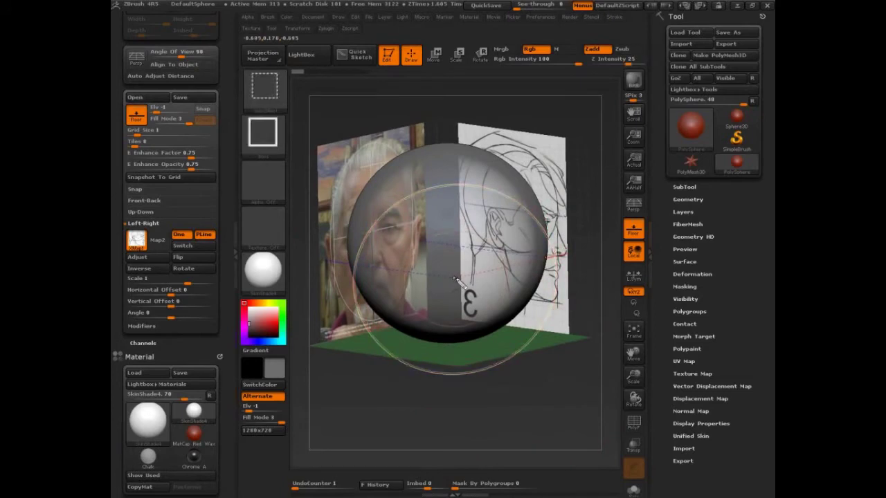
pyautogui.moveTo(457, 280)
pyautogui.mouseDown()
pyautogui.moveTo(475, 288)
pyautogui.moveTo(579, 249)
pyautogui.moveTo(580, 296)
pyautogui.mouseUp()
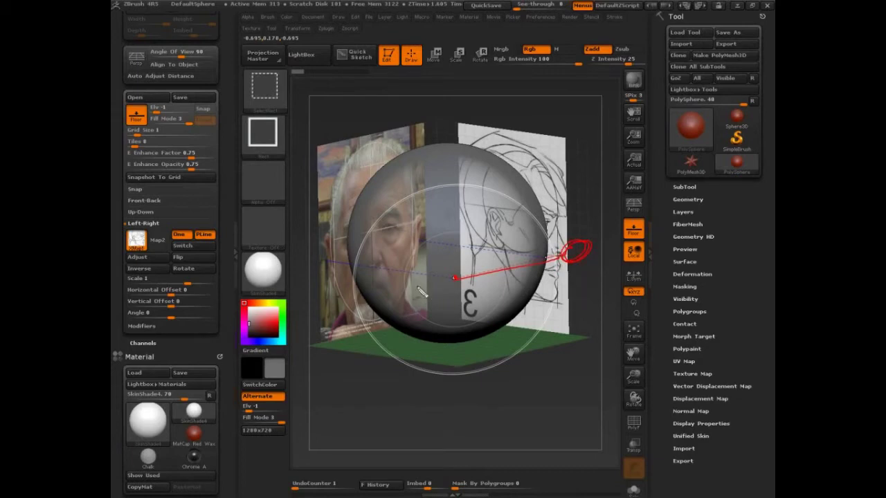
pyautogui.moveTo(332, 265); pyautogui.dragTo(423, 243)
pyautogui.moveTo(425, 122)
pyautogui.mouseDown()
pyautogui.moveTo(442, 142)
pyautogui.moveTo(530, 103)
pyautogui.moveTo(554, 125)
pyautogui.mouseUp()
pyautogui.moveTo(432, 206)
pyautogui.mouseDown()
pyautogui.moveTo(452, 174)
pyautogui.moveTo(496, 174)
pyautogui.mouseUp()
pyautogui.moveTo(518, 137); pyautogui.dragTo(520, 171)
pyautogui.moveTo(508, 148); pyautogui.dragTo(599, 137)
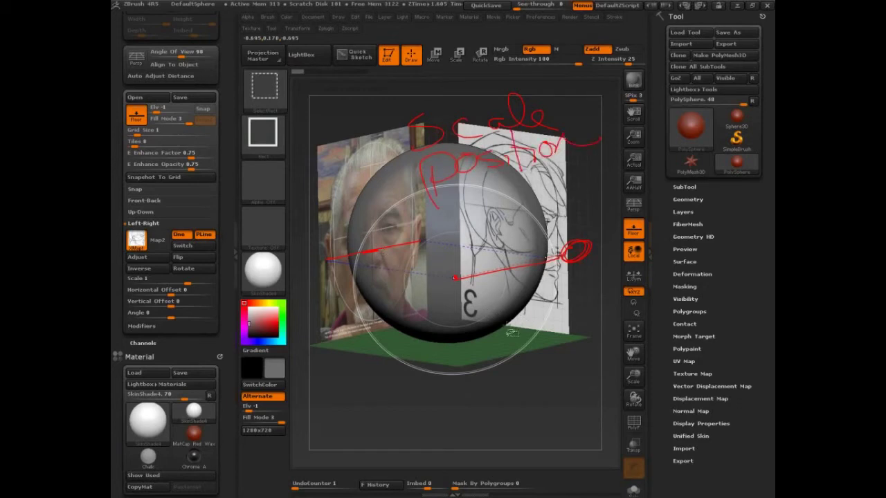
pyautogui.press('Escape')
pyautogui.moveTo(390, 140); pyautogui.dragTo(362, 145)
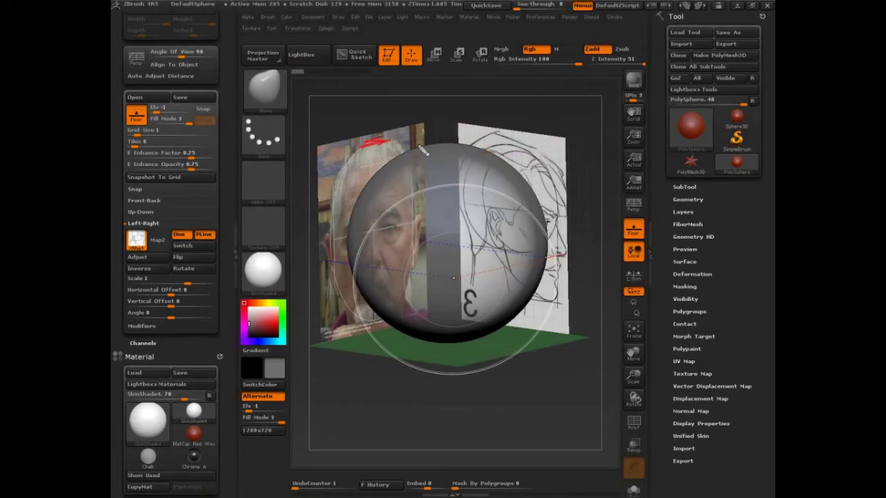
pyautogui.moveTo(520, 140)
pyautogui.mouseDown()
pyautogui.moveTo(510, 144)
pyautogui.moveTo(514, 132)
pyautogui.mouseUp()
pyautogui.moveTo(549, 300)
pyautogui.mouseDown()
pyautogui.moveTo(562, 306)
pyautogui.moveTo(537, 333)
pyautogui.mouseUp()
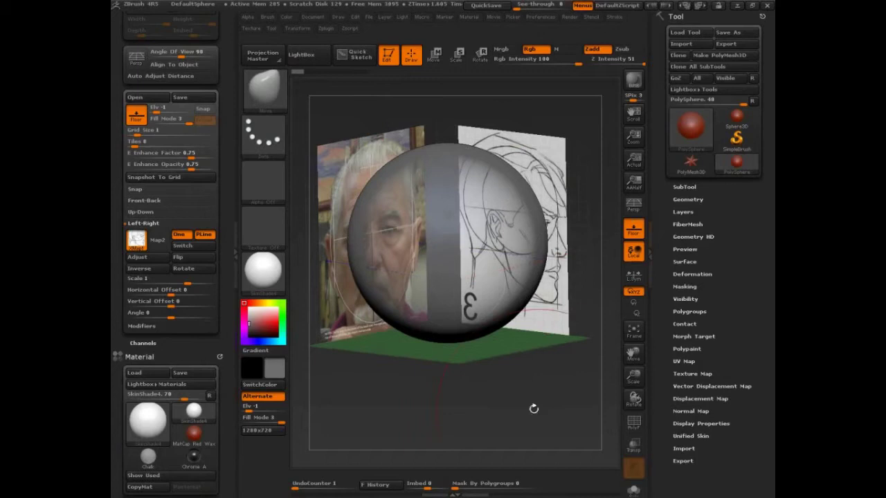
# Reduce the front photo's scale to about 0.92 and shift its vertical offset to about -0.06 on the front-back grid plane.
pyautogui.click(145, 200)
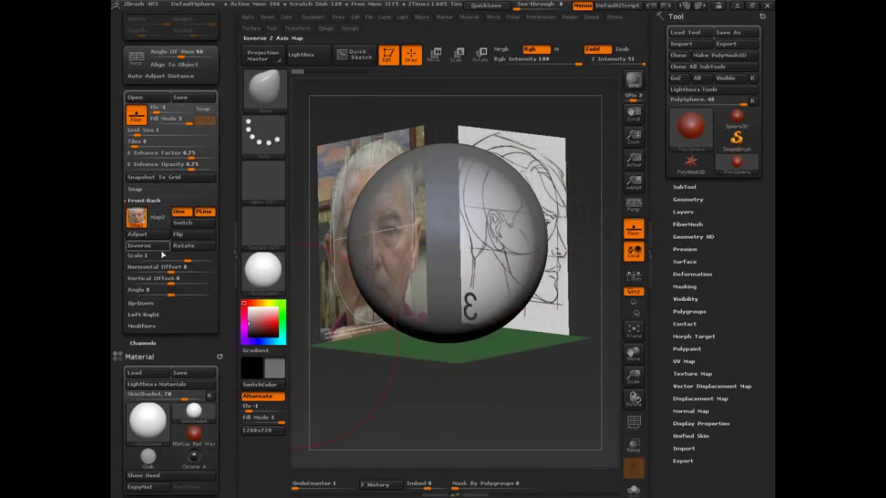
pyautogui.moveTo(185, 260); pyautogui.dragTo(151, 285)
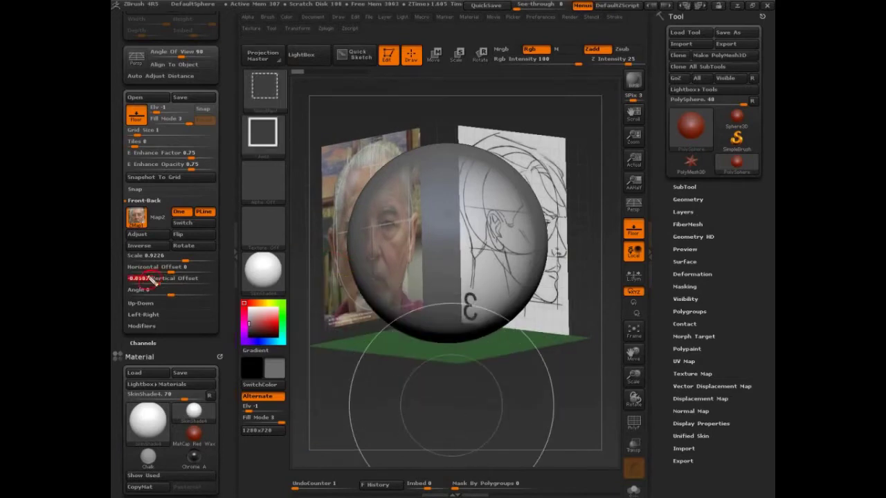
# Compare the top-of-head and chin levels of the front photo and the profile drawing.
pyautogui.moveTo(441, 138); pyautogui.dragTo(587, 158)
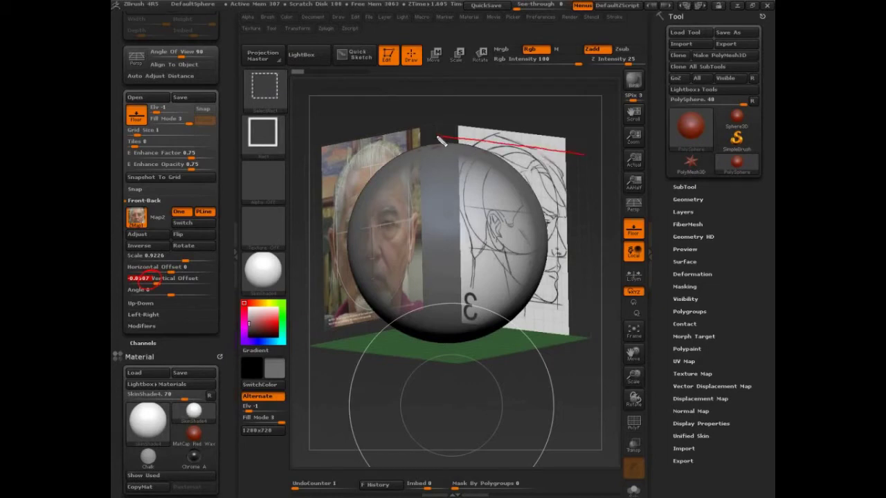
pyautogui.moveTo(414, 144); pyautogui.dragTo(307, 166)
pyautogui.moveTo(437, 121); pyautogui.dragTo(435, 220)
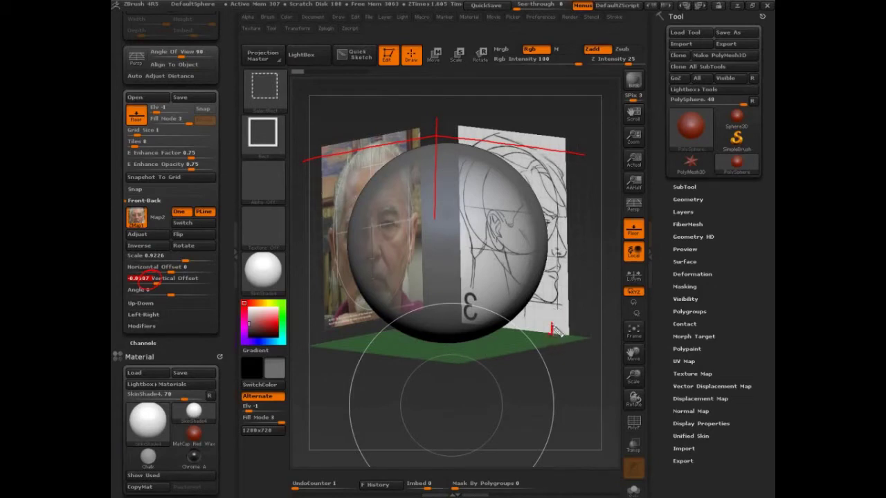
pyautogui.moveTo(553, 326)
pyautogui.mouseDown()
pyautogui.moveTo(557, 303)
pyautogui.moveTo(566, 319)
pyautogui.mouseUp()
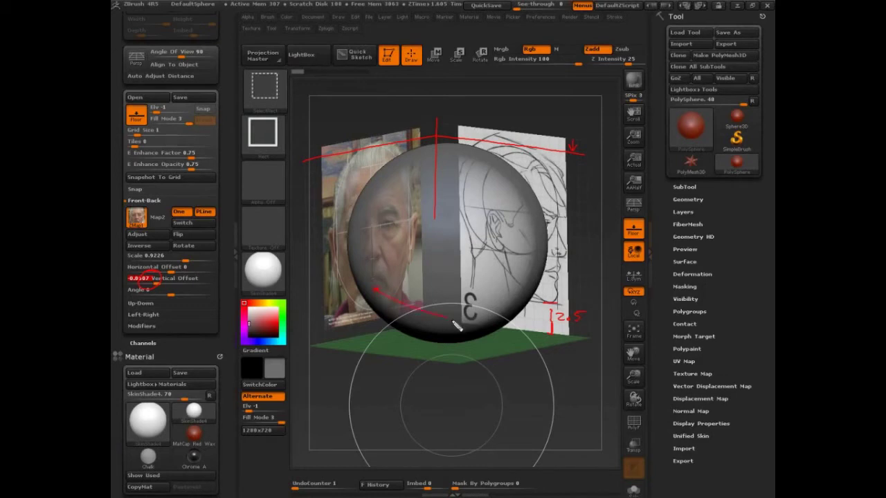
pyautogui.moveTo(455, 322)
pyautogui.mouseDown()
pyautogui.moveTo(550, 296)
pyautogui.moveTo(538, 301)
pyautogui.mouseUp()
pyautogui.press('Escape')
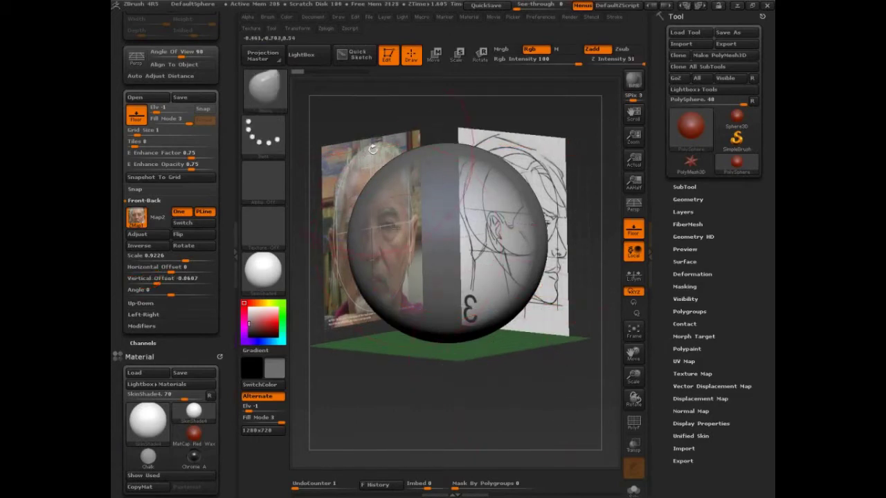
pyautogui.press('ctrl')
pyautogui.hotkey('ctrl', 'shift')
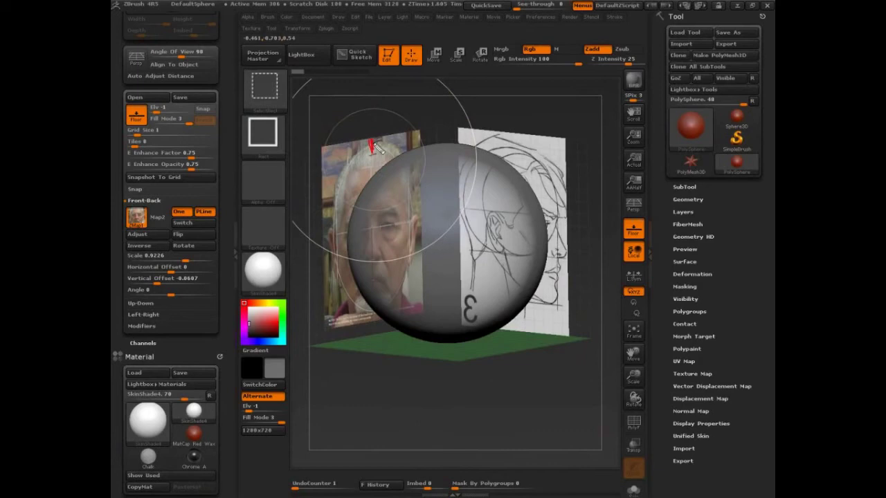
pyautogui.moveTo(373, 143); pyautogui.dragTo(349, 154)
pyautogui.moveTo(450, 404)
pyautogui.mouseDown()
pyautogui.moveTo(448, 390)
pyautogui.moveTo(463, 409)
pyautogui.moveTo(471, 396)
pyautogui.mouseUp()
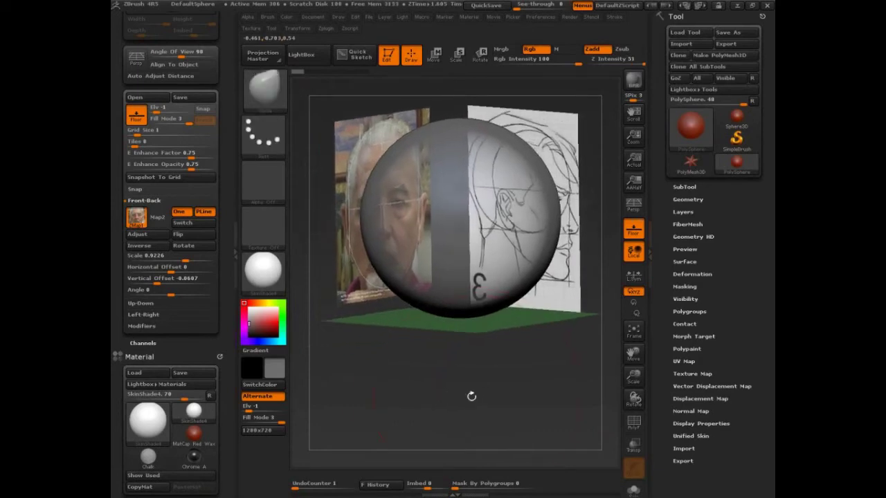
pyautogui.hotkey('ctrl', 'shift')
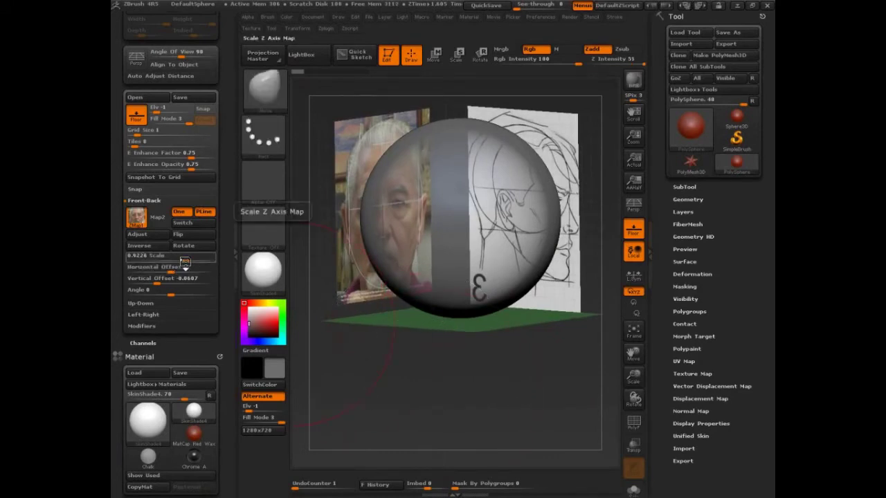
# Scale the front photo to 0.8393 and set its vertical offset to -0.1016 to match the profile drawing.
pyautogui.click(184, 261)
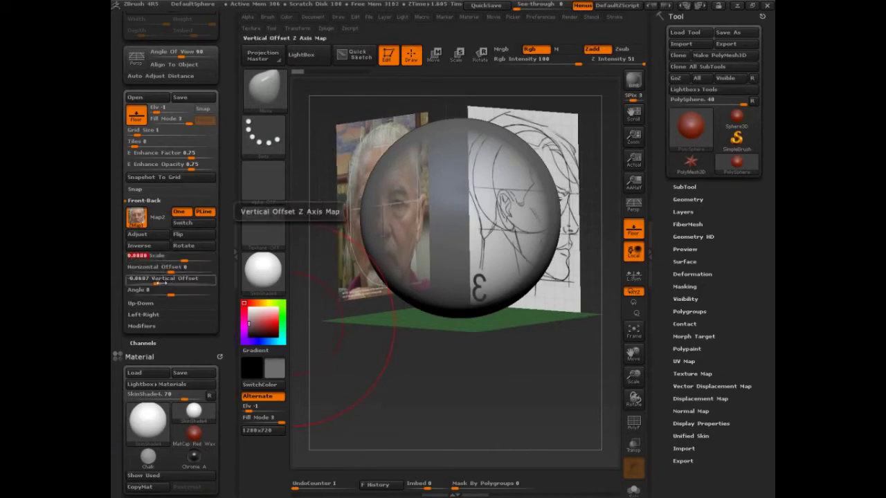
pyautogui.moveTo(158, 282); pyautogui.dragTo(152, 278)
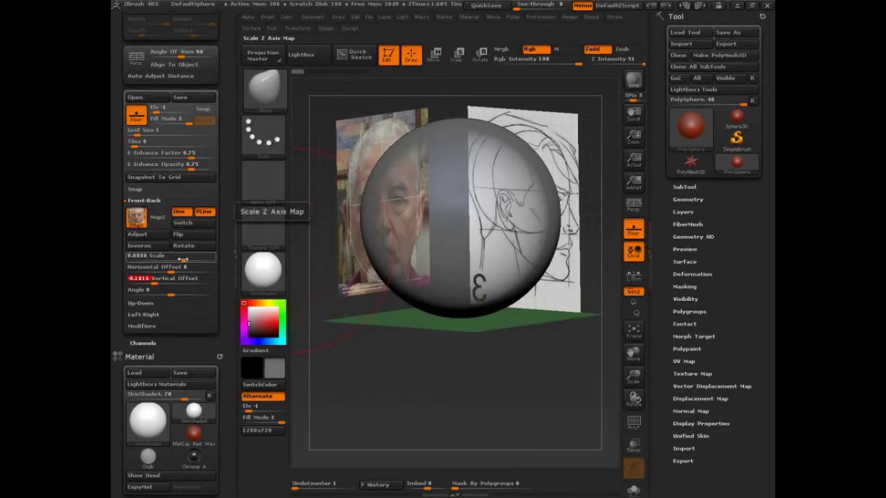
pyautogui.moveTo(183, 259); pyautogui.dragTo(156, 281)
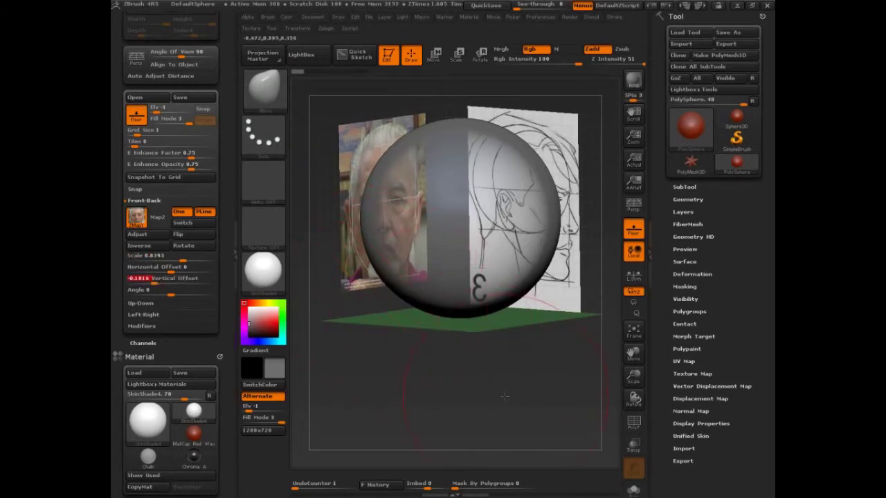
# Check the alignment of facial features between the front photo and profile drawing using the cursor's guide lines across the sphere.
pyautogui.moveTo(504, 395); pyautogui.dragTo(493, 391)
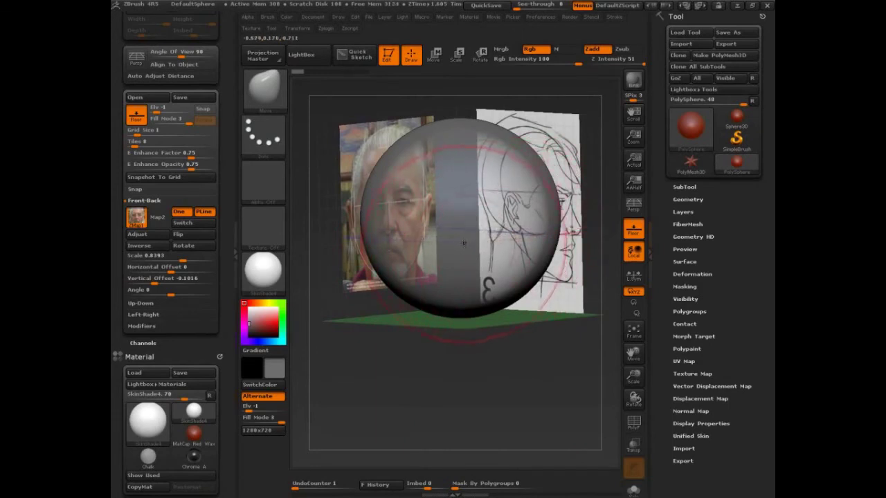
pyautogui.hotkey('ctrl', 'shift')
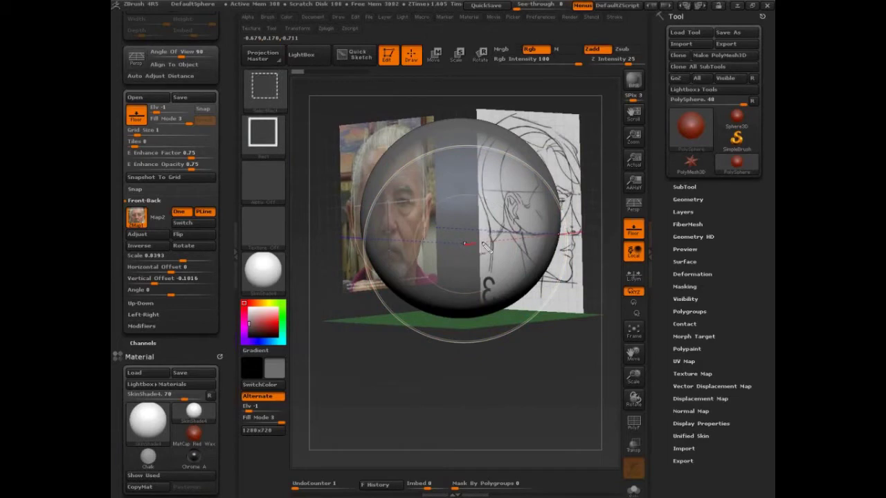
pyautogui.moveTo(487, 248); pyautogui.dragTo(584, 239)
pyautogui.moveTo(459, 248)
pyautogui.mouseDown()
pyautogui.moveTo(349, 242)
pyautogui.moveTo(444, 236)
pyautogui.moveTo(346, 240)
pyautogui.moveTo(445, 233)
pyautogui.mouseUp()
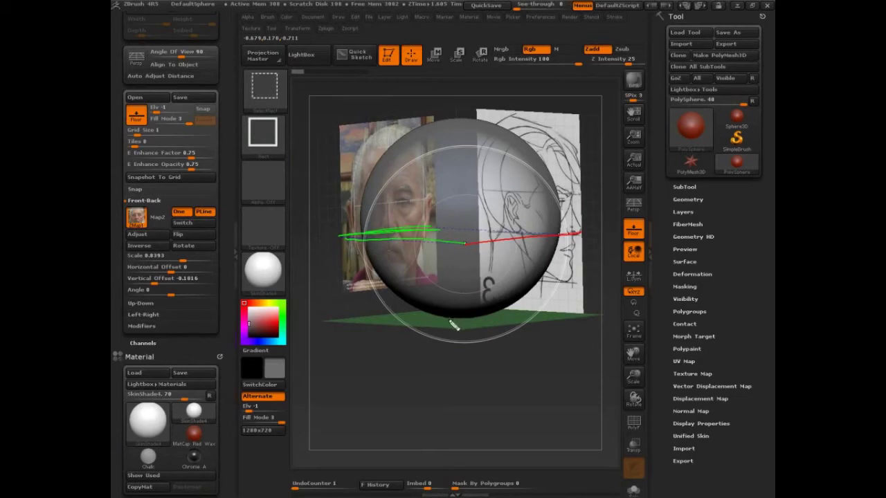
pyautogui.press('Escape')
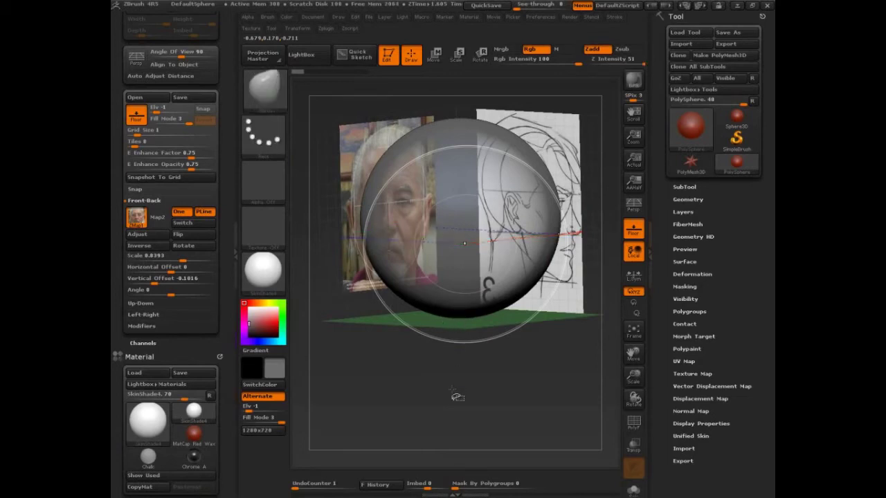
pyautogui.moveTo(455, 395); pyautogui.dragTo(460, 399)
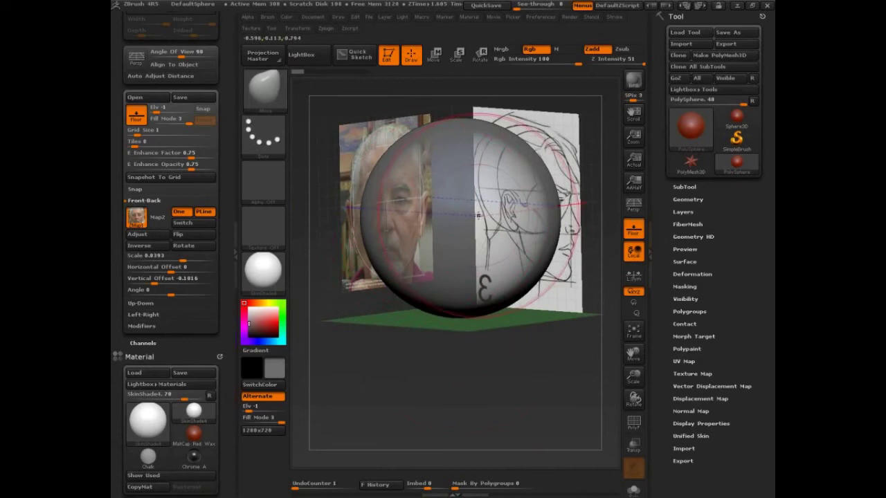
pyautogui.hotkey('ctrl', 'shift')
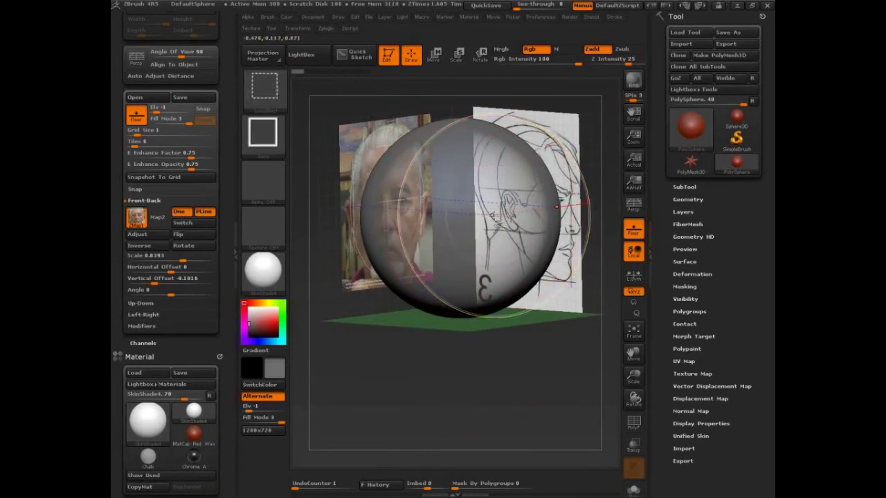
pyautogui.moveTo(493, 217); pyautogui.dragTo(360, 212)
pyautogui.moveTo(503, 220); pyautogui.dragTo(589, 209)
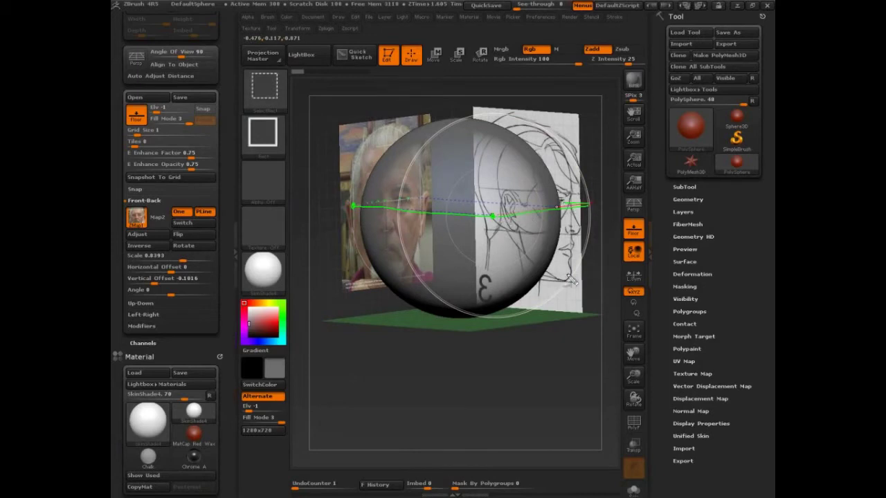
pyautogui.hotkey('ctrl', 'shift', 'd')
# In front view, push the sphere's sides, top and bottom inward with the Move brush to fit the photo's head outline.
pyautogui.moveTo(571, 359)
pyautogui.keyDown('shift'); pyautogui.mouseDown()
pyautogui.moveTo(538, 356)
pyautogui.moveTo(514, 326)
pyautogui.mouseUp(); pyautogui.keyUp('shift')
pyautogui.press('s')
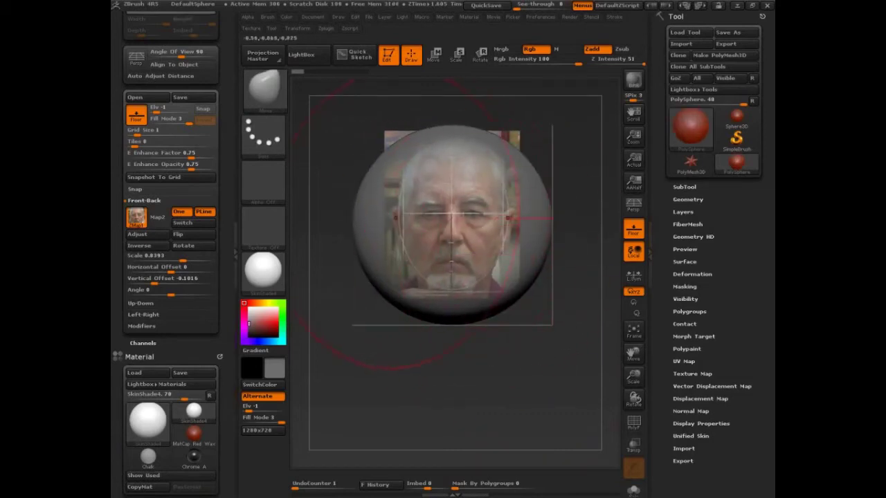
pyautogui.moveTo(356, 231); pyautogui.dragTo(387, 233)
pyautogui.moveTo(404, 294); pyautogui.dragTo(416, 275)
pyautogui.moveTo(403, 148); pyautogui.dragTo(415, 160)
pyautogui.moveTo(399, 234); pyautogui.dragTo(405, 233)
pyautogui.moveTo(436, 299); pyautogui.dragTo(437, 294)
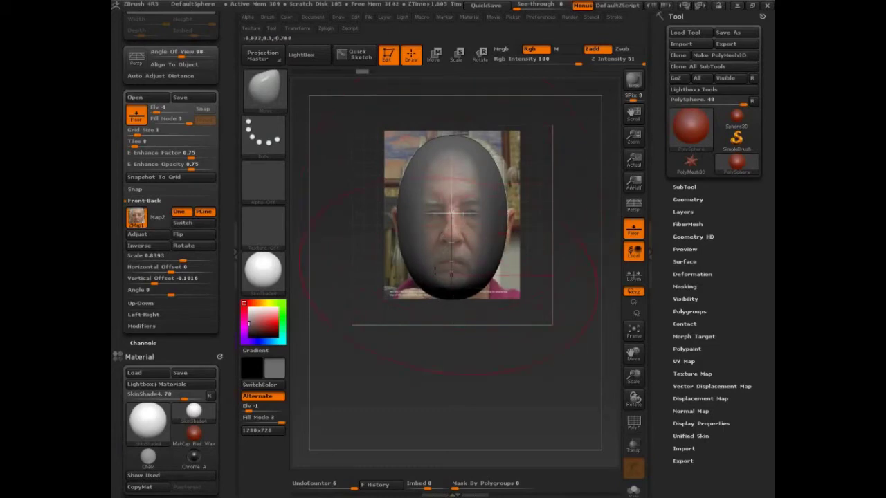
# In side view, push the front and back of the form inward to the profile drawing's face and skull outline.
pyautogui.moveTo(450, 382)
pyautogui.mouseDown()
pyautogui.moveTo(481, 389)
pyautogui.moveTo(506, 368)
pyautogui.mouseUp()
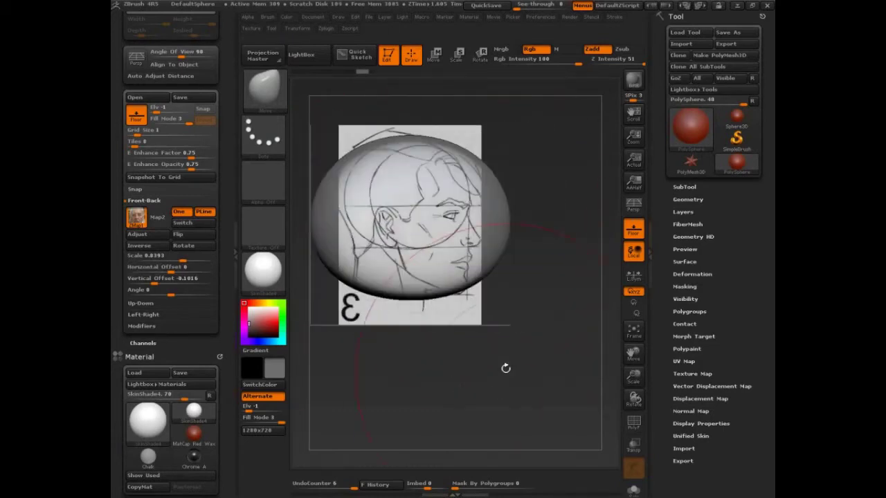
pyautogui.moveTo(504, 232); pyautogui.dragTo(468, 230)
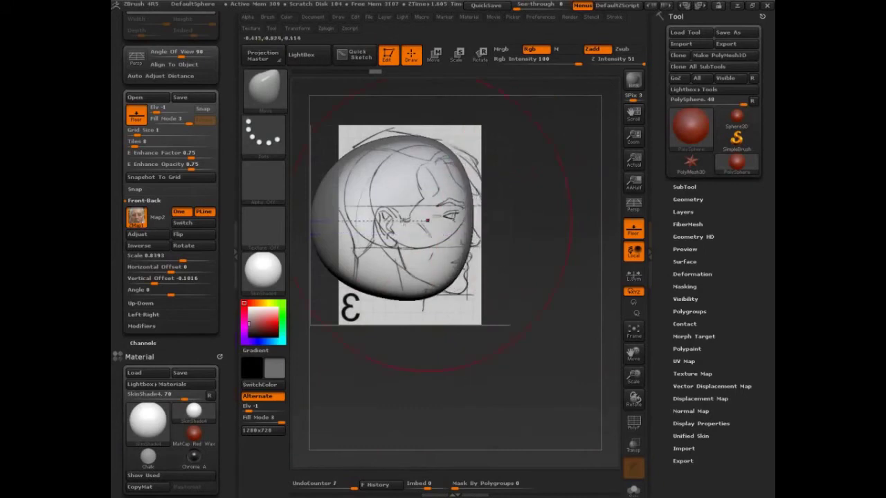
pyautogui.moveTo(318, 230); pyautogui.dragTo(346, 226)
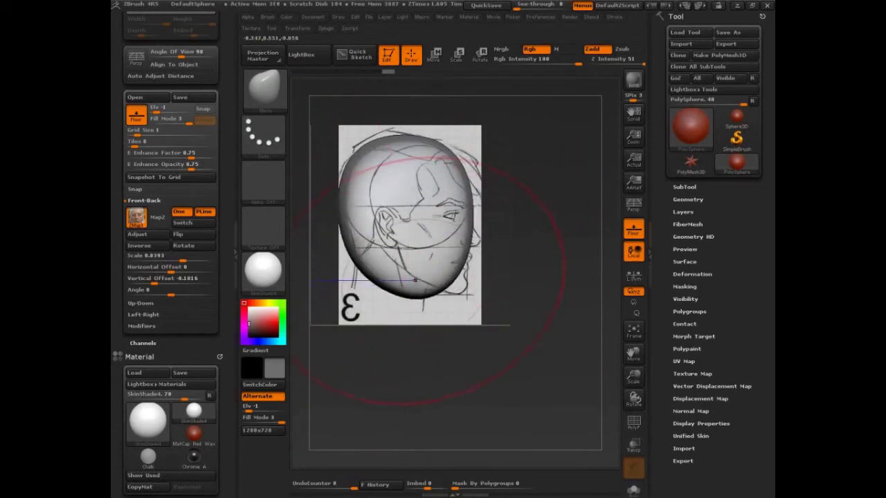
# Resize the Move brush as needed to raise the skull base, pull the chin forward and shape the face front along the profile.
pyautogui.press('s')
pyautogui.moveTo(415, 280); pyautogui.dragTo(392, 270)
pyautogui.press('s')
pyautogui.moveTo(444, 291); pyautogui.dragTo(432, 292)
pyautogui.moveTo(434, 289)
pyautogui.mouseDown()
pyautogui.moveTo(465, 280)
pyautogui.moveTo(468, 259)
pyautogui.mouseUp()
pyautogui.press('s')
pyautogui.moveTo(473, 216); pyautogui.dragTo(469, 212)
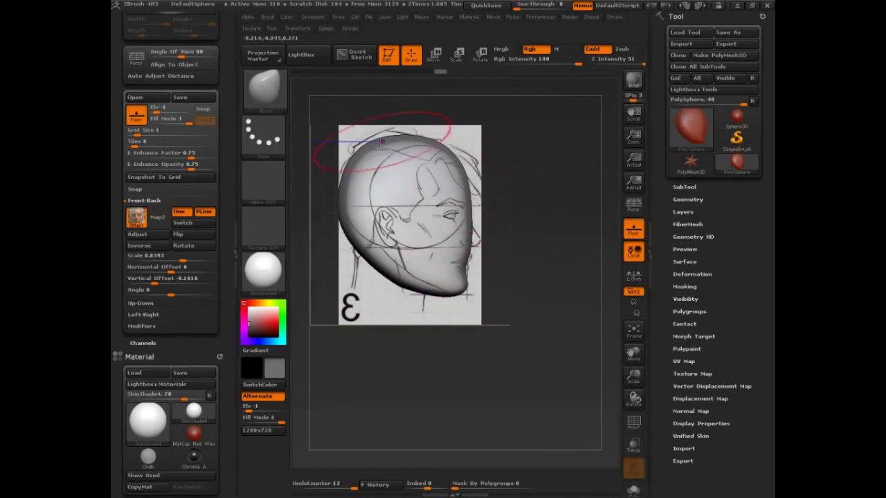
# Refine the crown, the back of the skull and the underside of the jaw against the profile drawing.
pyautogui.moveTo(381, 142); pyautogui.dragTo(380, 138)
pyautogui.moveTo(375, 265); pyautogui.dragTo(378, 262)
pyautogui.moveTo(422, 294)
pyautogui.mouseDown()
pyautogui.moveTo(461, 290)
pyautogui.moveTo(439, 292)
pyautogui.mouseUp()
pyautogui.press('s')
# In front view, reshape the sides of the head and jaw to the photo's outline, undoing the excess jaw adjustment.
pyautogui.moveTo(512, 283)
pyautogui.mouseDown()
pyautogui.moveTo(521, 294)
pyautogui.moveTo(469, 364)
pyautogui.moveTo(453, 367)
pyautogui.moveTo(451, 344)
pyautogui.mouseUp()
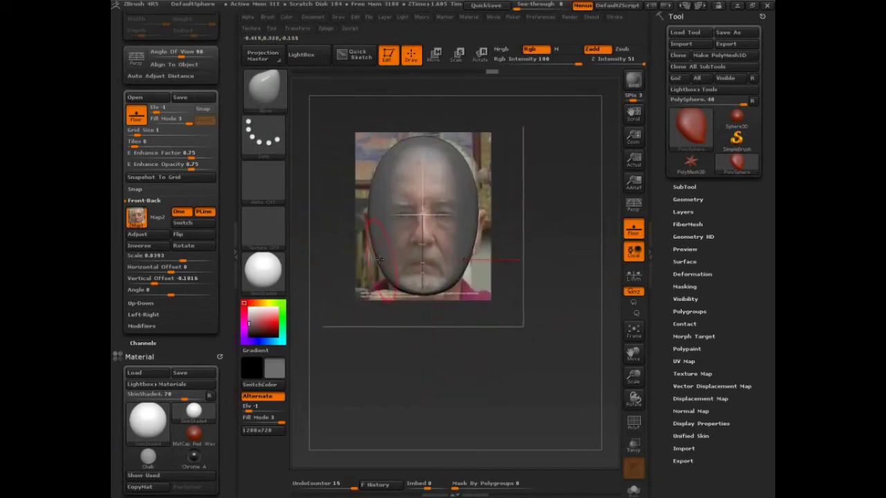
pyautogui.moveTo(380, 260); pyautogui.dragTo(386, 258)
pyautogui.press('s')
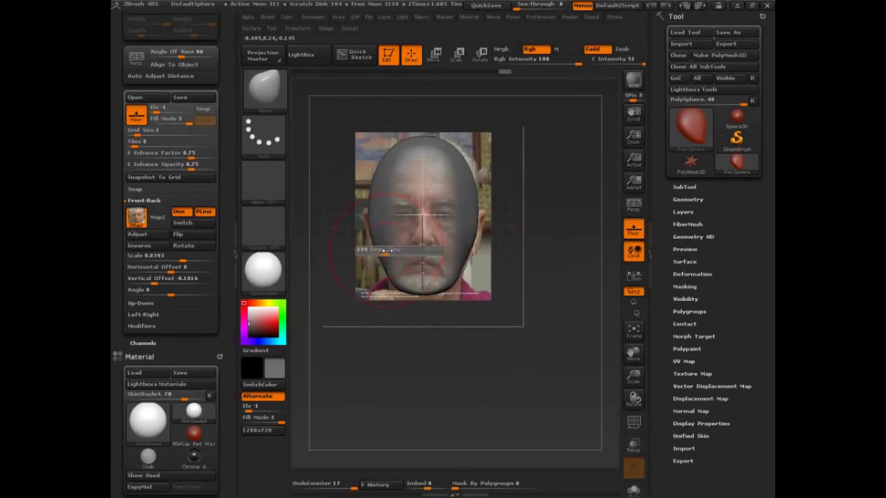
pyautogui.hotkey('ctrl', 'z')
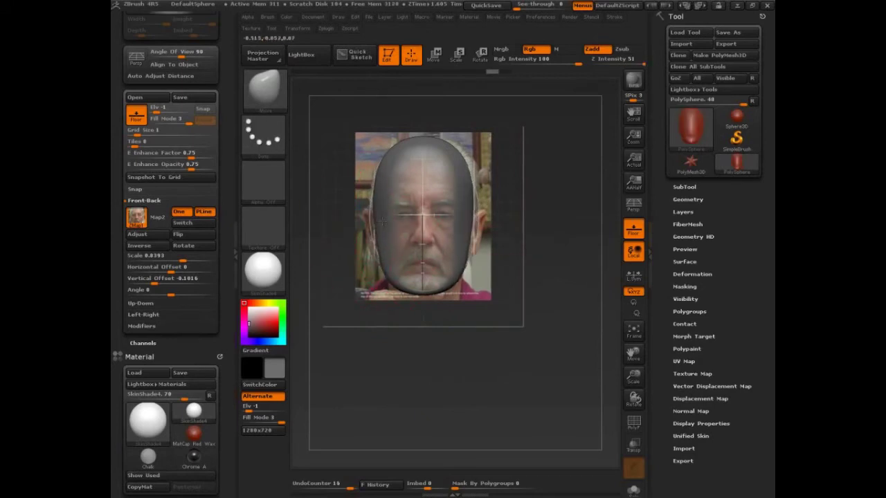
pyautogui.moveTo(383, 222); pyautogui.dragTo(376, 221)
pyautogui.press('s')
pyautogui.moveTo(383, 273)
pyautogui.mouseDown()
pyautogui.moveTo(398, 271)
pyautogui.moveTo(390, 275)
pyautogui.mouseUp()
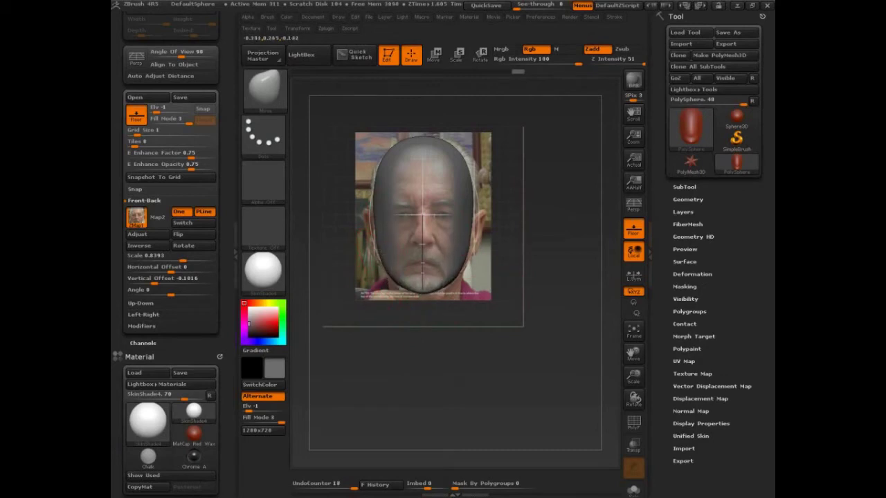
# Refine the temples, crown, cheeks and chin with the Move brush to follow the front photo's outline.
pyautogui.press('s')
pyautogui.moveTo(378, 210); pyautogui.dragTo(374, 209)
pyautogui.moveTo(387, 150); pyautogui.dragTo(416, 143)
pyautogui.moveTo(470, 188); pyautogui.dragTo(467, 188)
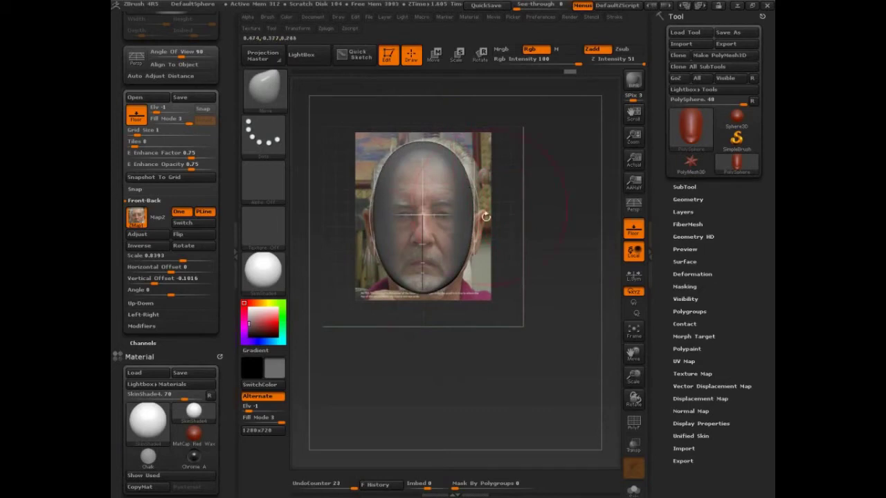
pyautogui.moveTo(470, 251); pyautogui.dragTo(465, 248)
pyautogui.moveTo(433, 295)
pyautogui.mouseDown()
pyautogui.moveTo(396, 274)
pyautogui.moveTo(383, 253)
pyautogui.moveTo(408, 238)
pyautogui.moveTo(404, 216)
pyautogui.mouseUp()
# Switch to the ClayTubes brush and set the grid's Fill Mode to 2.
pyautogui.press('s')
pyautogui.press('b')
pyautogui.press('c')
pyautogui.press('t')
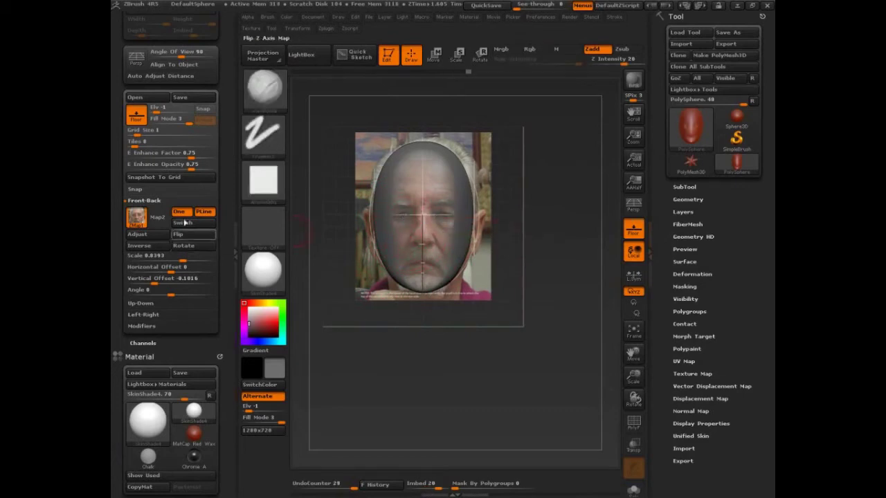
pyautogui.click(173, 119)
# Carve symmetrical eye sockets into the face and set the grid's Fill Mode to 3 for the front view.
pyautogui.moveTo(429, 389); pyautogui.dragTo(537, 316)
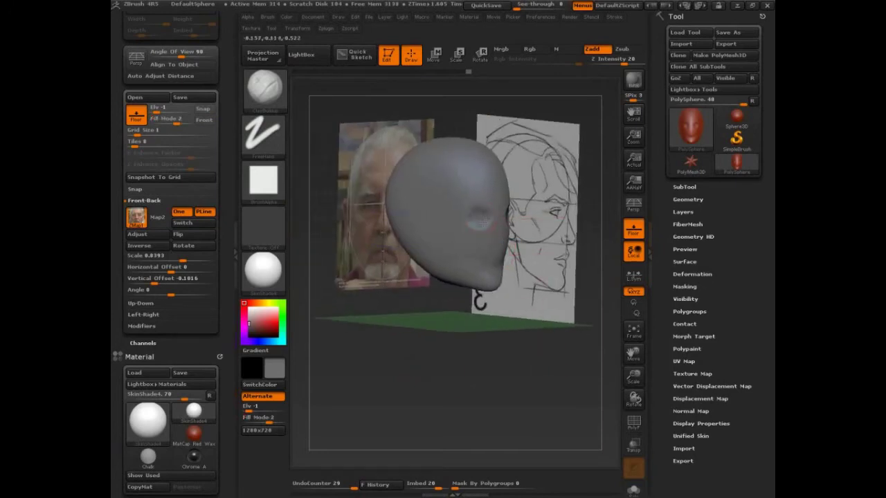
pyautogui.moveTo(482, 222); pyautogui.dragTo(483, 217)
pyautogui.moveTo(483, 220); pyautogui.dragTo(504, 222, button='right')
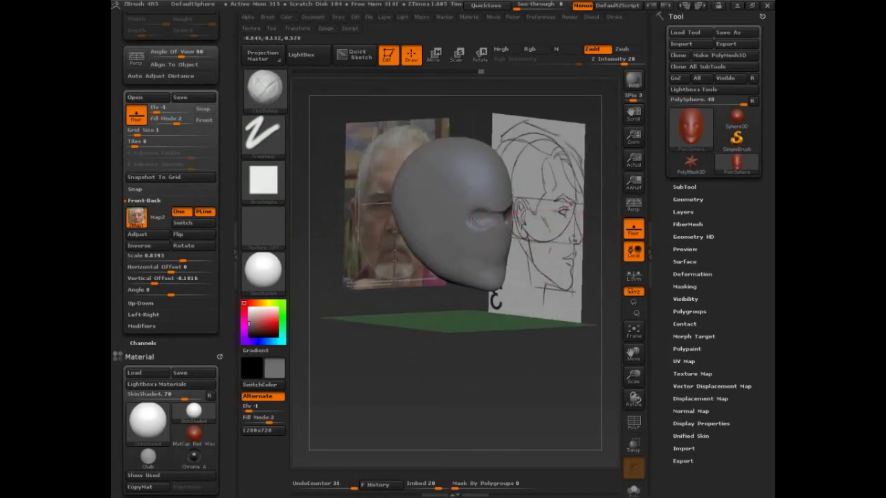
pyautogui.keyDown('shift'); pyautogui.moveTo(568, 352); pyautogui.dragTo(493, 387); pyautogui.keyUp('shift')
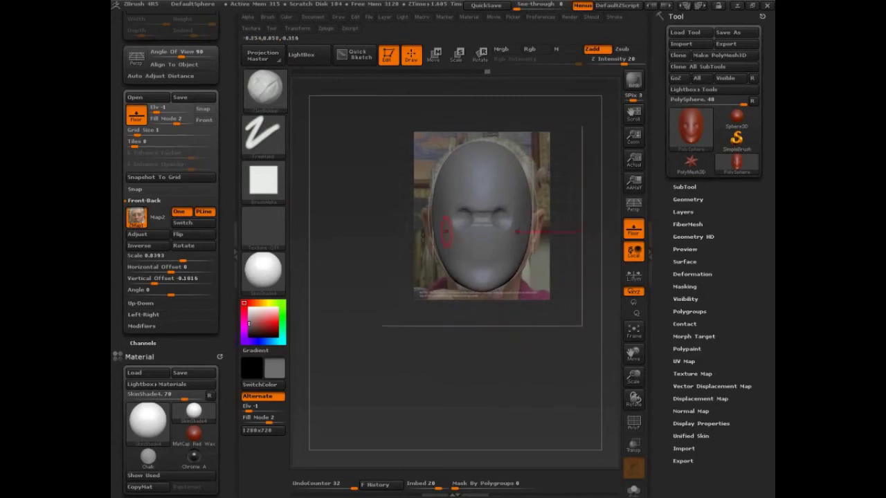
pyautogui.click(174, 119)
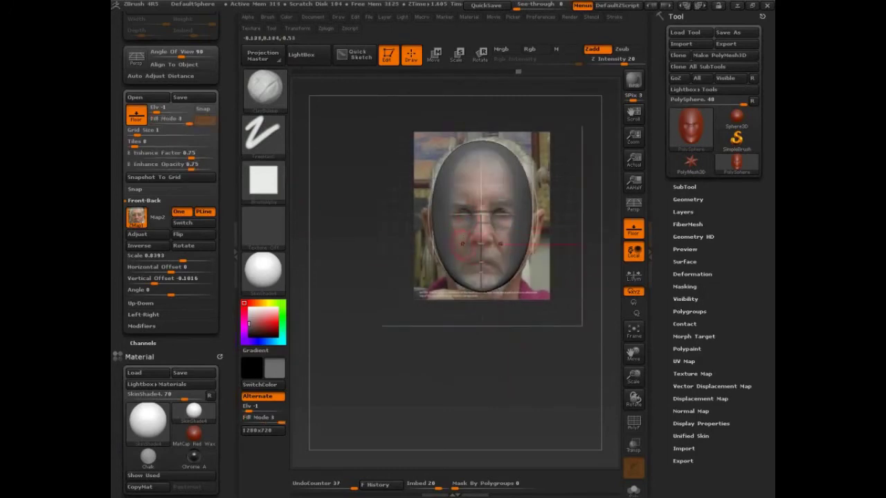
# Block in the mouth, nose sides and cheeks over the front photo, and set the grid's Fill Mode to 2.
pyautogui.moveTo(475, 272); pyautogui.dragTo(487, 272)
pyautogui.moveTo(453, 220); pyautogui.dragTo(452, 247)
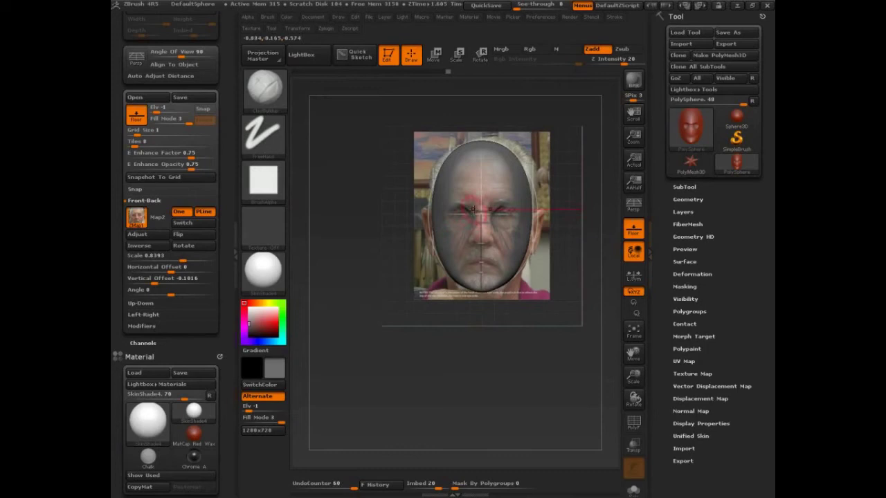
pyautogui.moveTo(449, 389); pyautogui.dragTo(464, 333)
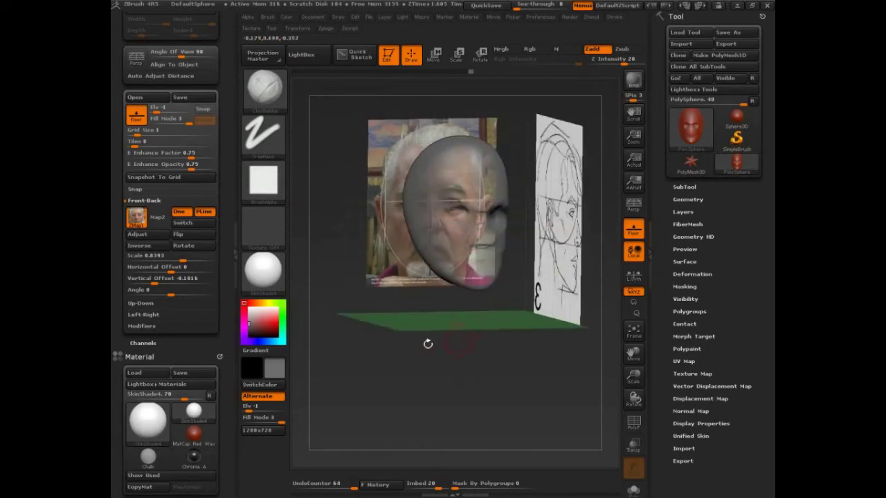
pyautogui.click(178, 123)
pyautogui.moveTo(434, 401); pyautogui.dragTo(440, 375)
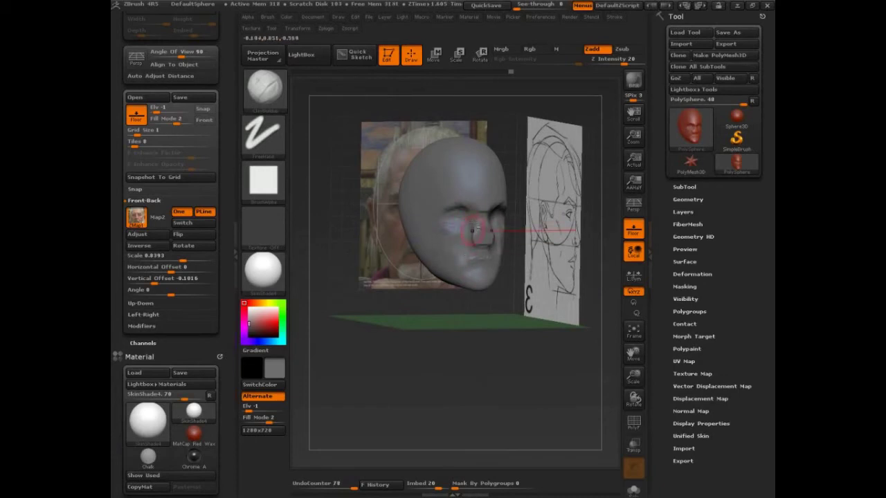
# Build up the side of the nose and the upper cheek with the ClayTubes brush.
pyautogui.moveTo(476, 229); pyautogui.dragTo(475, 232)
pyautogui.moveTo(522, 364)
pyautogui.mouseDown()
pyautogui.moveTo(497, 354)
pyautogui.moveTo(508, 353)
pyautogui.mouseUp()
pyautogui.press('ctrl')
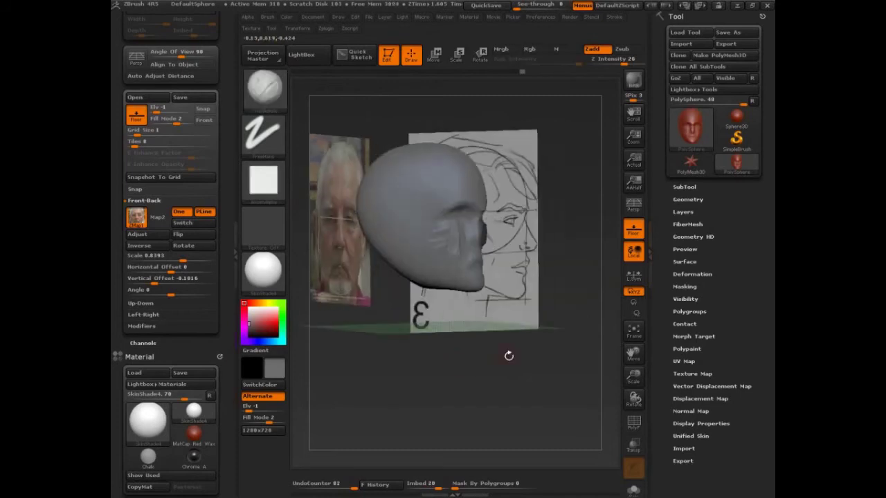
# Switch to the Move brush, adjust its size and pull the nose forward from the face in near-profile view.
pyautogui.moveTo(556, 373); pyautogui.dragTo(563, 374)
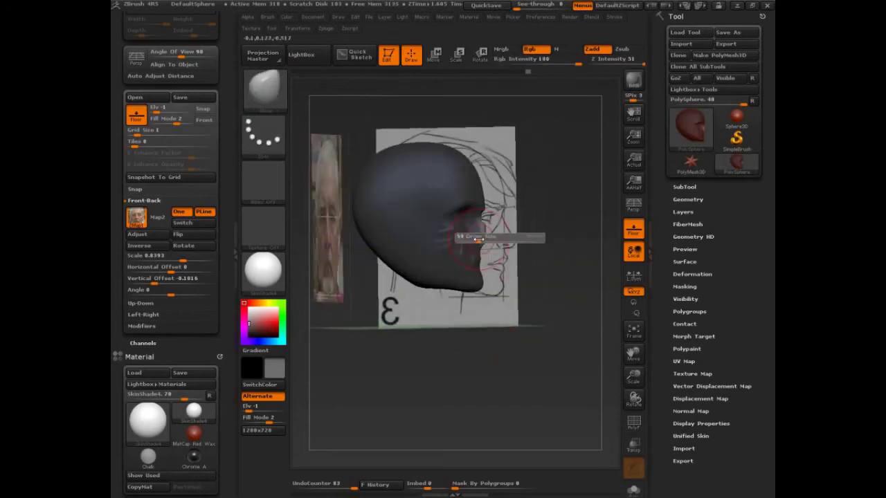
pyautogui.moveTo(569, 245); pyautogui.dragTo(555, 246)
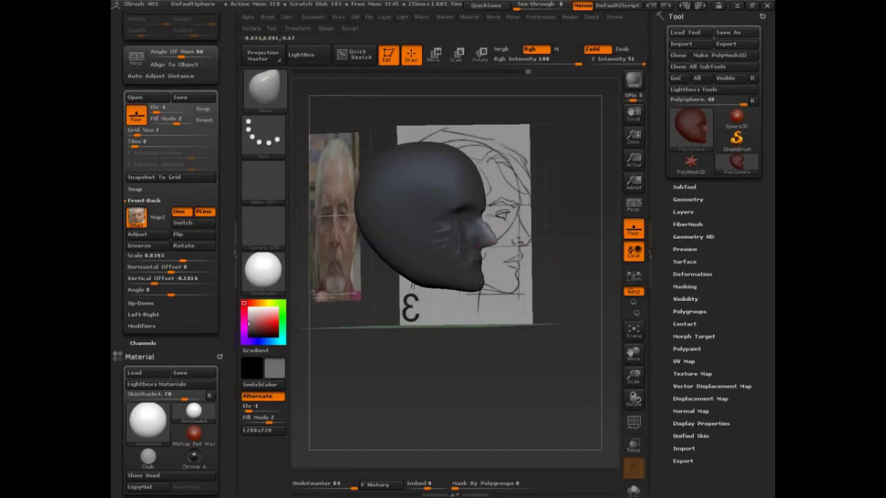
pyautogui.moveTo(487, 226); pyautogui.dragTo(484, 223)
pyautogui.moveTo(535, 243); pyautogui.dragTo(507, 241)
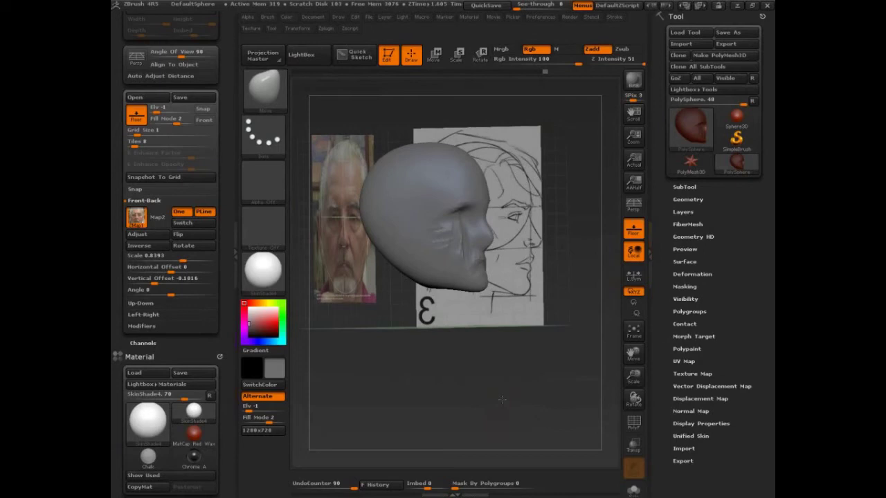
# Resize the Move brush and push the eye socket area back, undoing the last two adjustments.
pyautogui.moveTo(502, 400); pyautogui.dragTo(536, 374)
pyautogui.press('s')
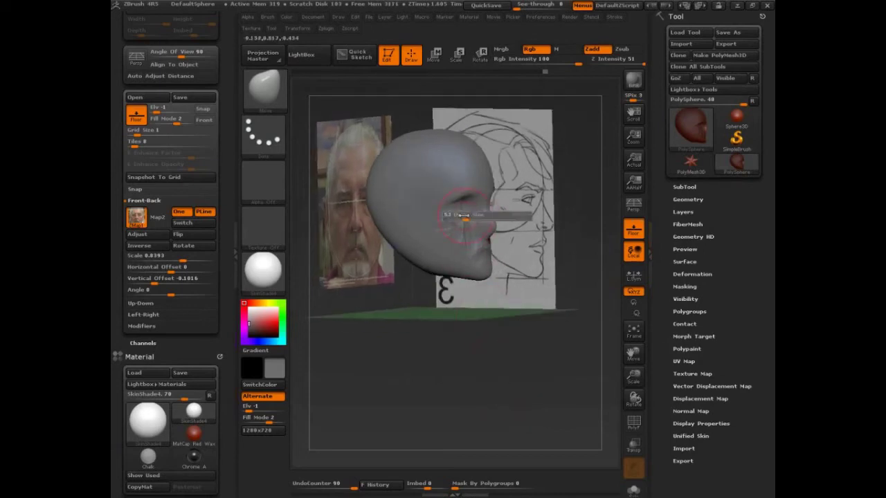
pyautogui.moveTo(465, 215); pyautogui.dragTo(460, 215)
pyautogui.keyDown('alt'); pyautogui.moveTo(464, 215); pyautogui.dragTo(458, 222, button='right'); pyautogui.keyUp('alt')
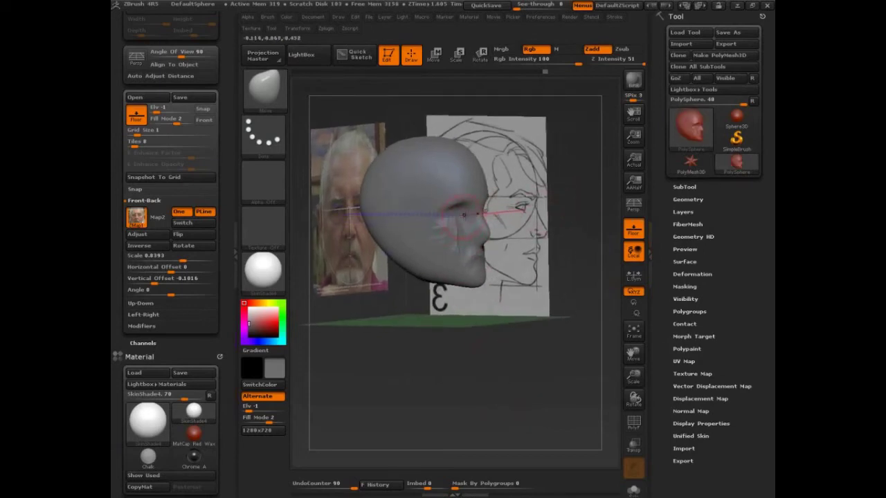
pyautogui.moveTo(464, 215); pyautogui.dragTo(459, 217)
pyautogui.moveTo(478, 216); pyautogui.dragTo(456, 213, button='right')
pyautogui.moveTo(468, 207)
pyautogui.mouseDown()
pyautogui.moveTo(460, 220)
pyautogui.moveTo(476, 209)
pyautogui.moveTo(468, 225)
pyautogui.moveTo(476, 221)
pyautogui.moveTo(486, 237)
pyautogui.moveTo(484, 227)
pyautogui.moveTo(457, 223)
pyautogui.moveTo(449, 210)
pyautogui.mouseUp()
pyautogui.hotkey('ctrl', 'z')
pyautogui.hotkey('ctrl', 'z')
# Switch to the ClayTubes brush to refine the eye sockets, cheeks and mouth, and snap the head to front view.
pyautogui.press('b')
pyautogui.press('c')
pyautogui.press('t')
pyautogui.moveTo(511, 413); pyautogui.dragTo(466, 394)
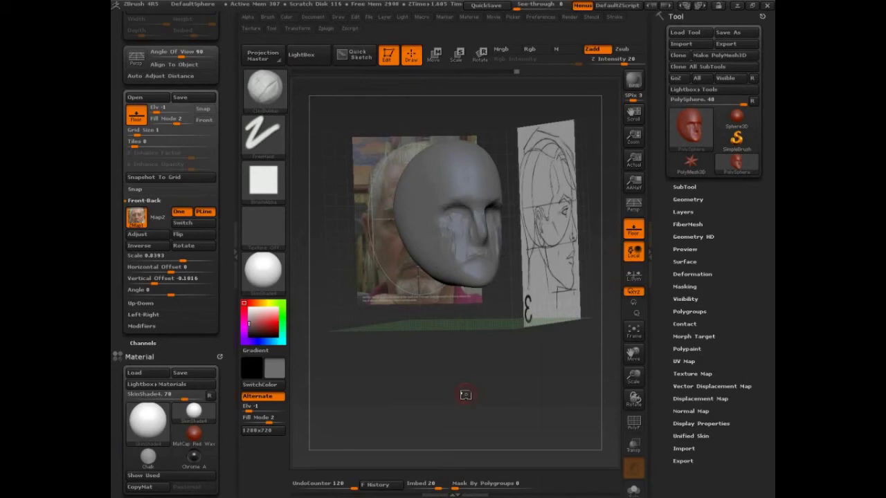
pyautogui.keyDown('shift'); pyautogui.moveTo(518, 395); pyautogui.dragTo(516, 395); pyautogui.keyUp('shift')
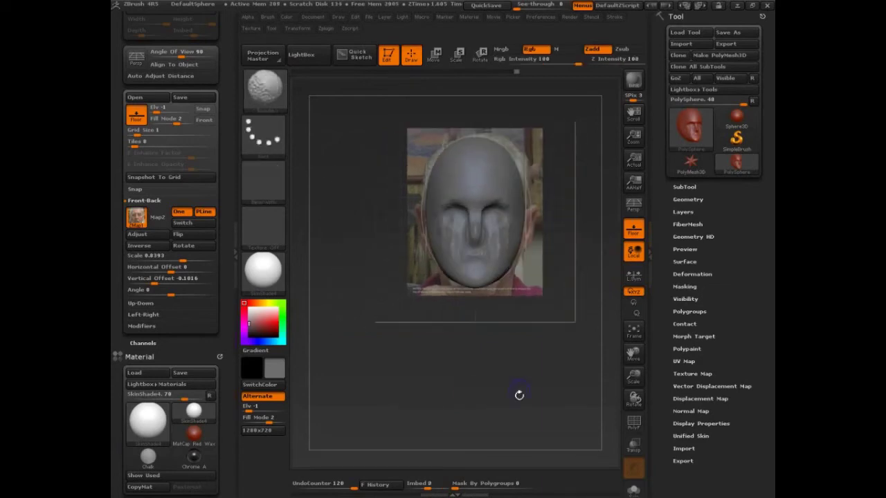
pyautogui.hotkey('ctrl', 'shift')
pyautogui.moveTo(507, 136)
pyautogui.mouseDown()
pyautogui.moveTo(485, 284)
pyautogui.moveTo(476, 140)
pyautogui.mouseUp()
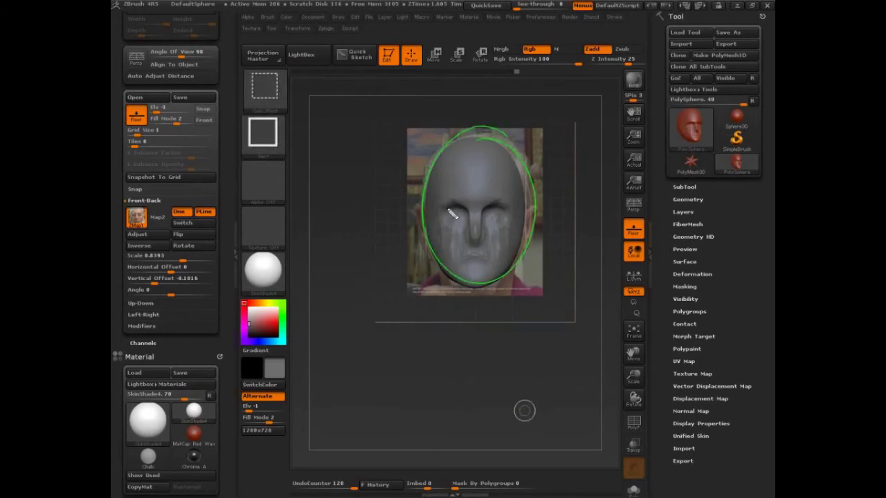
pyautogui.moveTo(444, 210)
pyautogui.mouseDown()
pyautogui.moveTo(485, 209)
pyautogui.moveTo(468, 245)
pyautogui.mouseUp()
pyautogui.moveTo(474, 256); pyautogui.dragTo(467, 214)
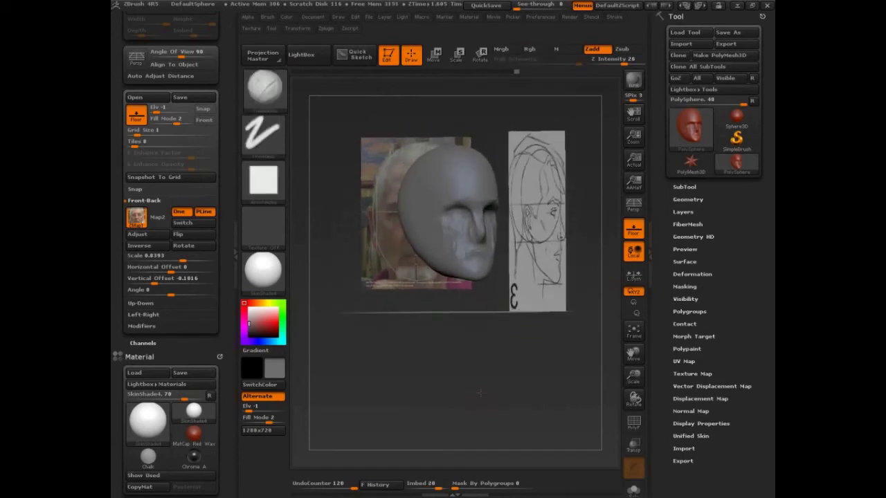
pyautogui.moveTo(479, 392); pyautogui.dragTo(528, 411)
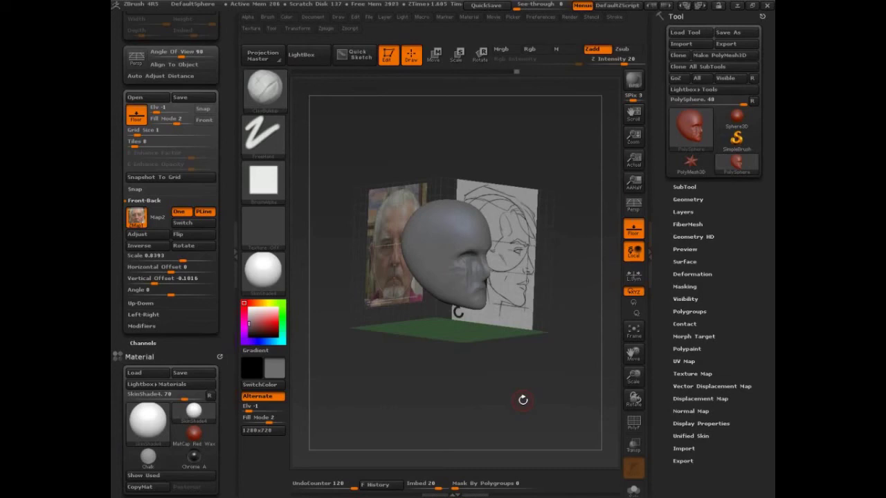
pyautogui.moveTo(522, 400); pyautogui.dragTo(565, 435)
pyautogui.hotkey('ctrl', 'shift')
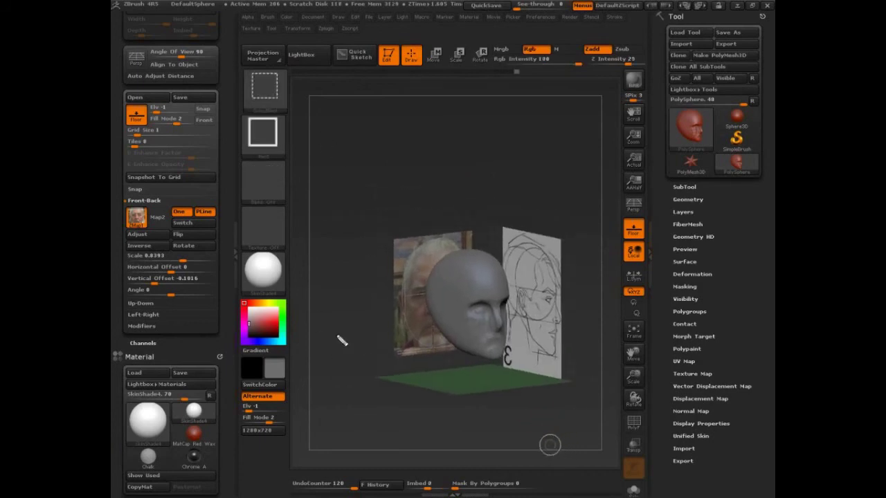
pyautogui.moveTo(319, 112)
pyautogui.mouseDown()
pyautogui.moveTo(324, 72)
pyautogui.moveTo(364, 117)
pyautogui.moveTo(320, 121)
pyautogui.mouseUp()
pyautogui.moveTo(380, 74)
pyautogui.mouseDown()
pyautogui.moveTo(385, 117)
pyautogui.moveTo(442, 116)
pyautogui.moveTo(391, 120)
pyautogui.mouseUp()
pyautogui.moveTo(363, 133)
pyautogui.mouseDown()
pyautogui.moveTo(364, 160)
pyautogui.moveTo(406, 130)
pyautogui.mouseUp()
pyautogui.moveTo(402, 131)
pyautogui.mouseDown()
pyautogui.moveTo(408, 191)
pyautogui.moveTo(366, 180)
pyautogui.mouseUp()
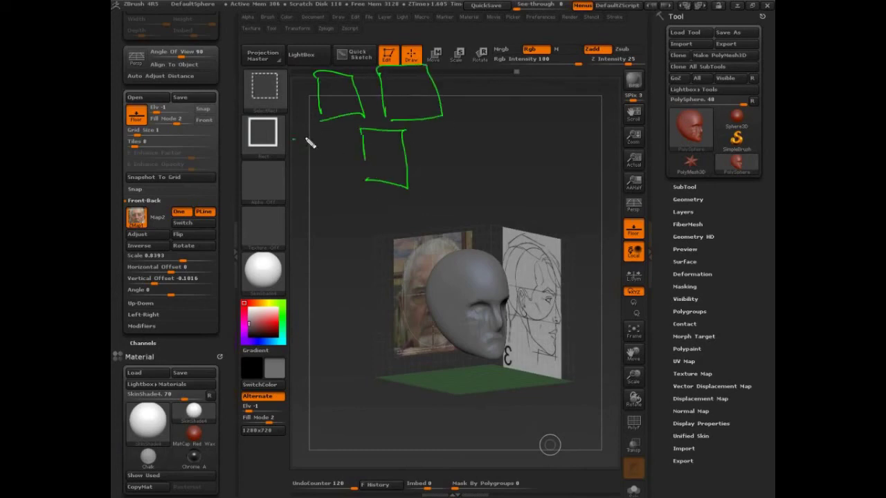
pyautogui.moveTo(291, 137)
pyautogui.mouseDown()
pyautogui.moveTo(346, 198)
pyautogui.moveTo(292, 138)
pyautogui.mouseUp()
pyautogui.moveTo(322, 167)
pyautogui.mouseDown()
pyautogui.moveTo(311, 148)
pyautogui.moveTo(320, 192)
pyautogui.moveTo(337, 174)
pyautogui.moveTo(323, 166)
pyautogui.moveTo(329, 162)
pyautogui.mouseUp()
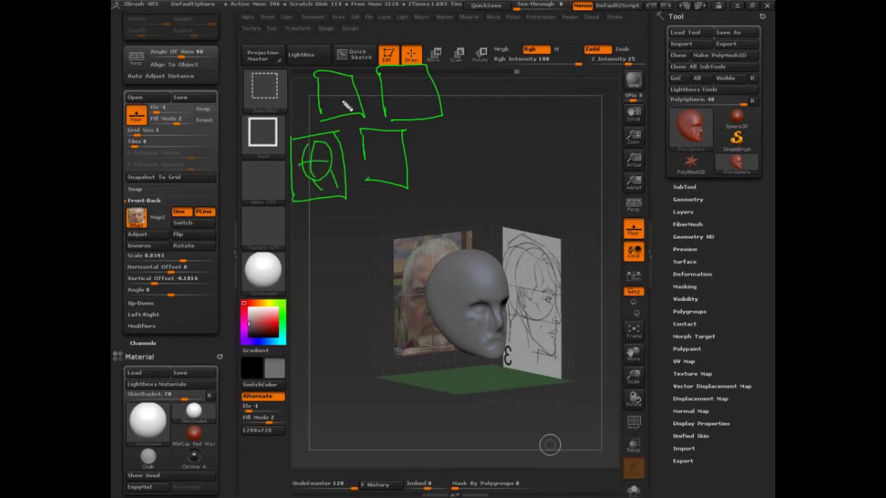
pyautogui.moveTo(339, 81); pyautogui.dragTo(340, 106)
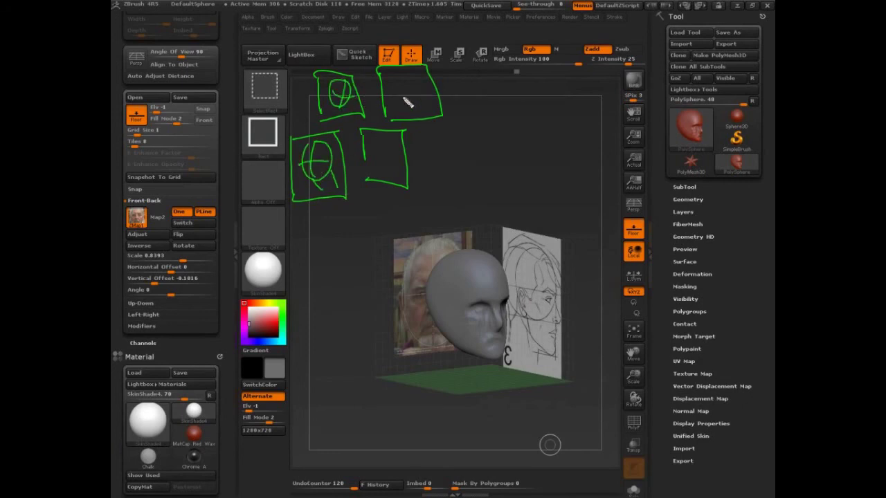
pyautogui.moveTo(415, 81); pyautogui.dragTo(409, 111)
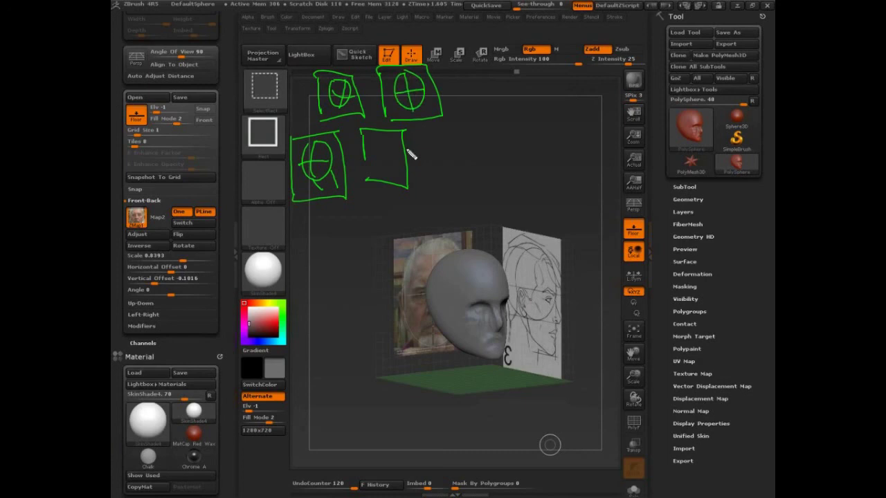
pyautogui.moveTo(371, 151)
pyautogui.mouseDown()
pyautogui.moveTo(390, 145)
pyautogui.moveTo(390, 178)
pyautogui.moveTo(397, 147)
pyautogui.mouseUp()
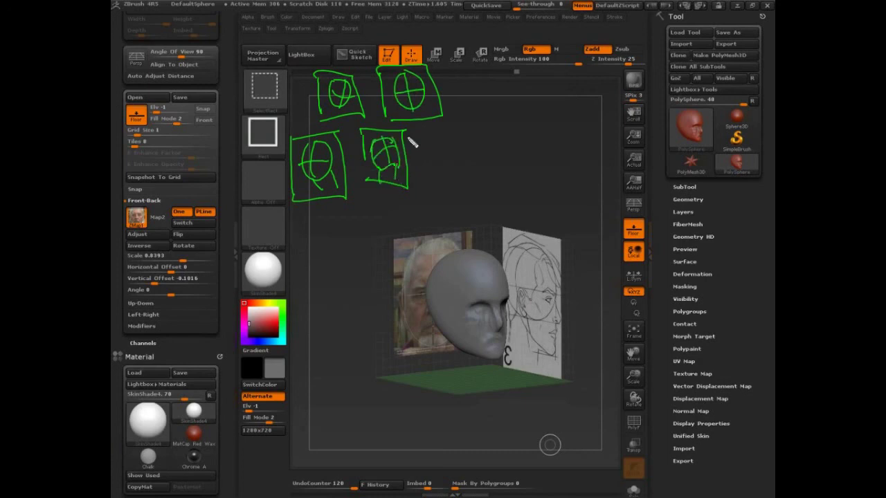
pyautogui.moveTo(409, 103); pyautogui.dragTo(415, 104)
pyautogui.moveTo(336, 104); pyautogui.dragTo(341, 102)
pyautogui.moveTo(429, 137); pyautogui.dragTo(434, 198)
pyautogui.moveTo(431, 123)
pyautogui.mouseDown()
pyautogui.moveTo(498, 118)
pyautogui.moveTo(422, 228)
pyautogui.mouseUp()
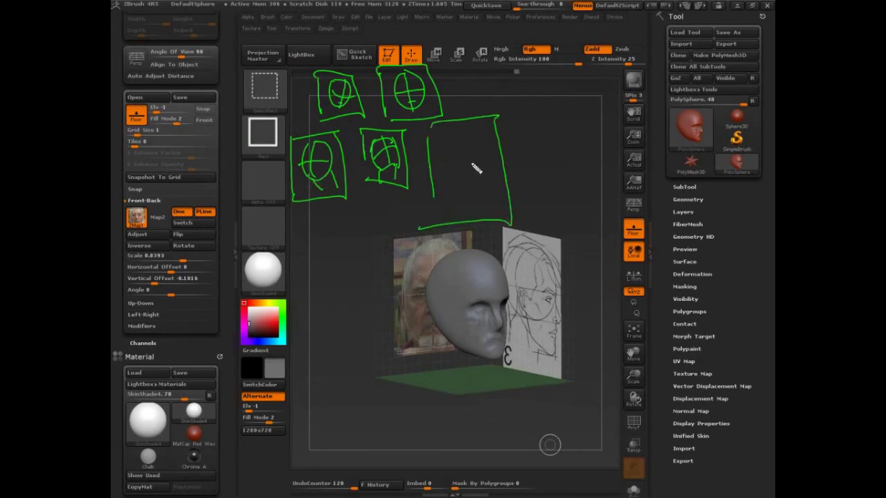
pyautogui.moveTo(461, 144)
pyautogui.mouseDown()
pyautogui.moveTo(448, 181)
pyautogui.moveTo(464, 203)
pyautogui.moveTo(499, 184)
pyautogui.mouseUp()
pyautogui.moveTo(454, 139)
pyautogui.mouseDown()
pyautogui.moveTo(504, 142)
pyautogui.moveTo(579, 66)
pyautogui.mouseUp()
pyautogui.moveTo(587, 102); pyautogui.dragTo(530, 150)
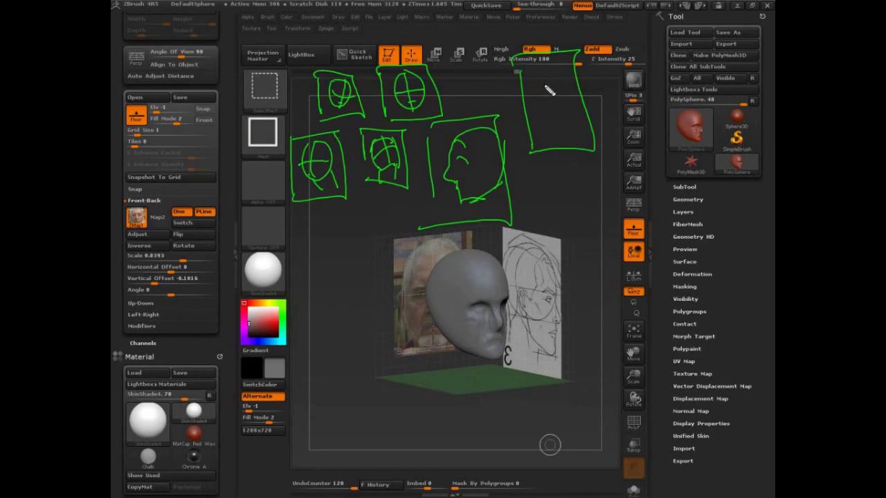
pyautogui.moveTo(547, 89)
pyautogui.mouseDown()
pyautogui.moveTo(560, 89)
pyautogui.moveTo(559, 125)
pyautogui.moveTo(552, 102)
pyautogui.moveTo(575, 95)
pyautogui.mouseUp()
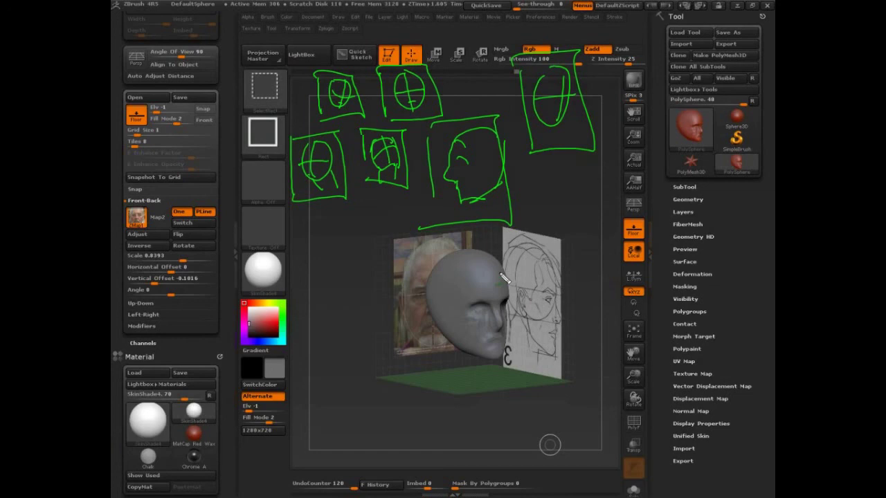
pyautogui.press('Escape')
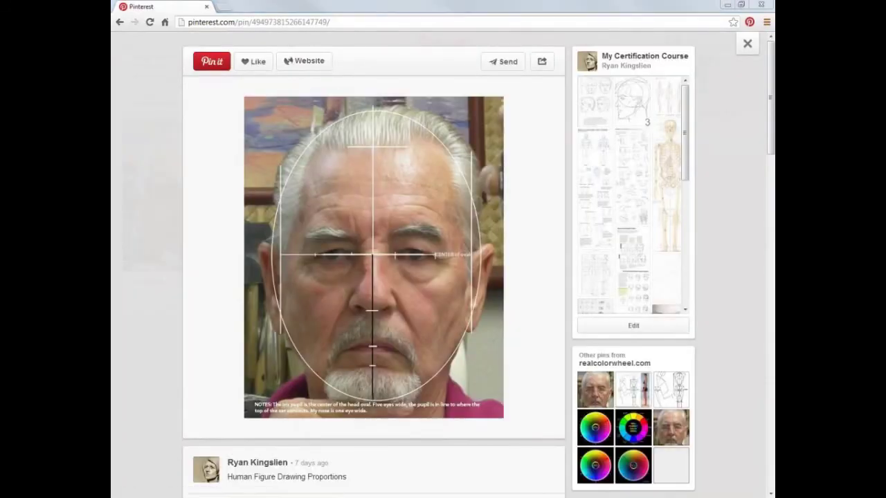
# Return from the Pinterest reference to ZBrush and hide the floor grid with its reference images.
pyautogui.hotkey('alt', 'Tab')
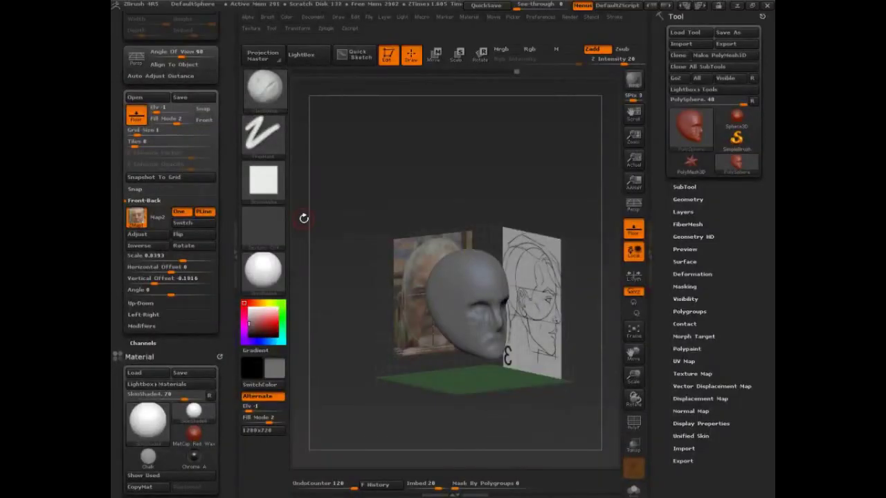
pyautogui.moveTo(415, 182); pyautogui.dragTo(543, 161)
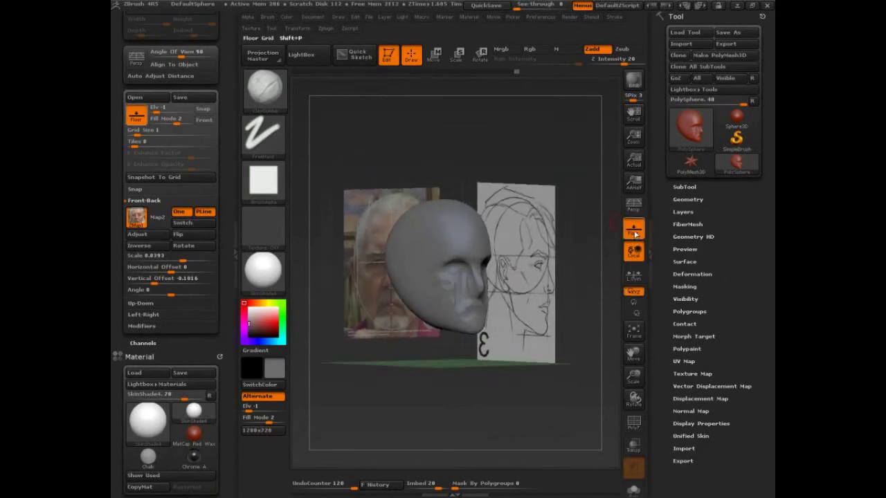
pyautogui.click(634, 231)
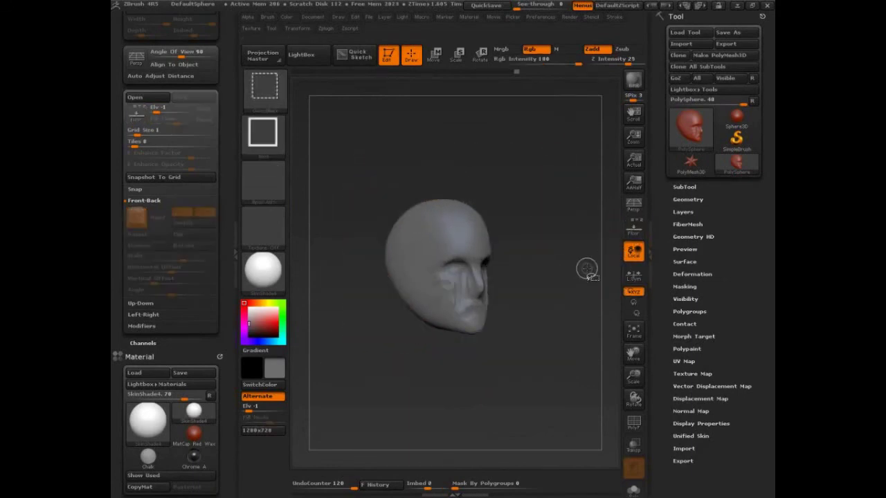
pyautogui.moveTo(640, 210)
pyautogui.mouseDown()
pyautogui.moveTo(635, 246)
pyautogui.moveTo(607, 229)
pyautogui.mouseUp()
pyautogui.moveTo(531, 250)
pyautogui.mouseDown()
pyautogui.moveTo(595, 235)
pyautogui.moveTo(604, 245)
pyautogui.mouseUp()
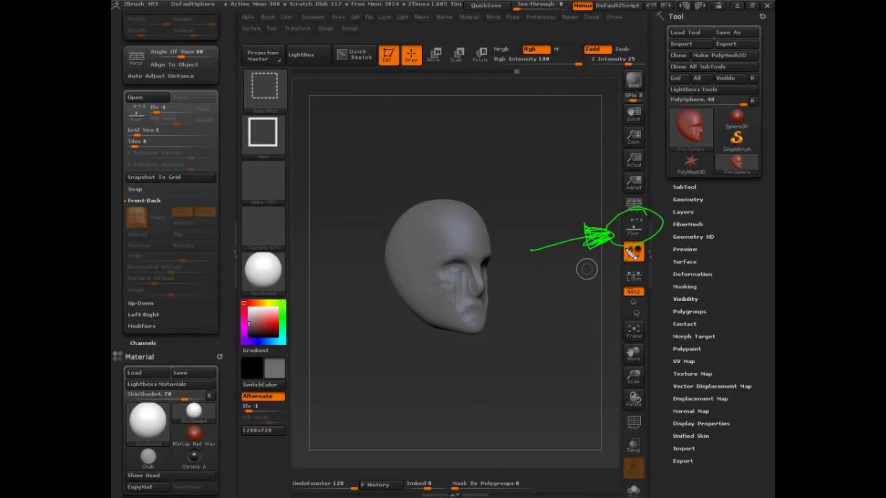
pyautogui.moveTo(615, 215); pyautogui.dragTo(658, 243)
pyautogui.moveTo(654, 210); pyautogui.dragTo(611, 257)
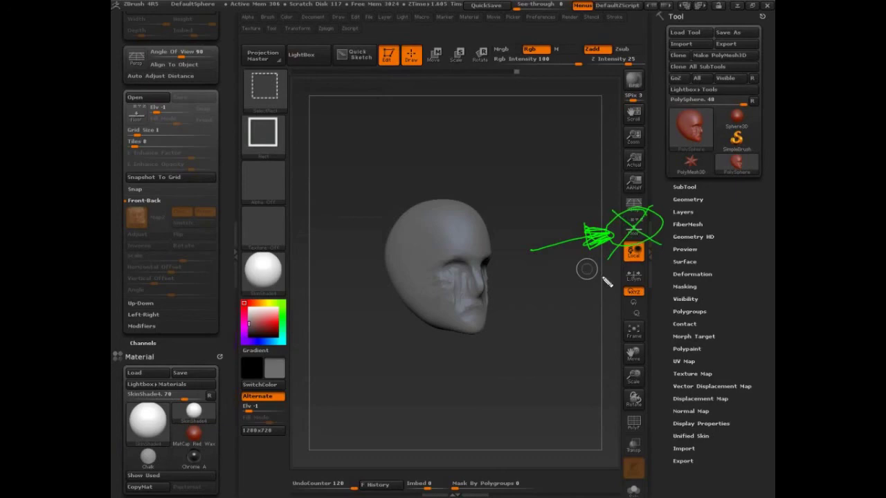